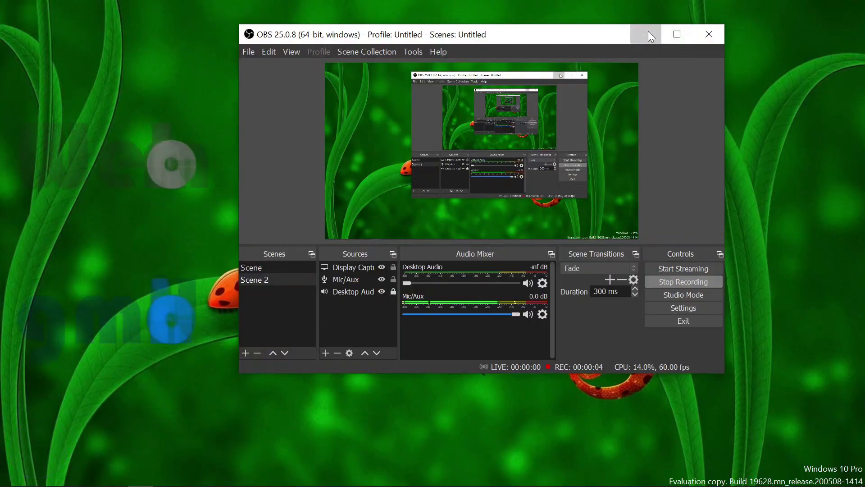
Minimize OBS and set the YouTube channel's bell notifications to All
left_click(648, 30)
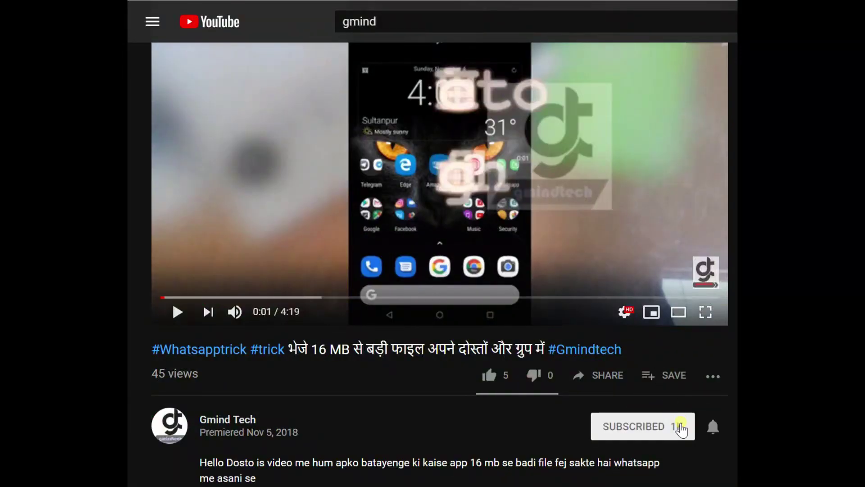
left_click(714, 428)
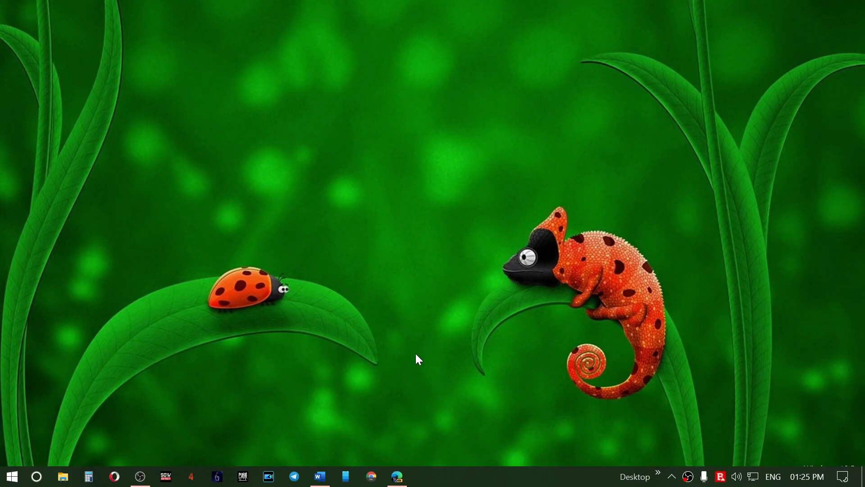
Open the official Filmora website from Google and start the free Filmora9 download
left_click(399, 481)
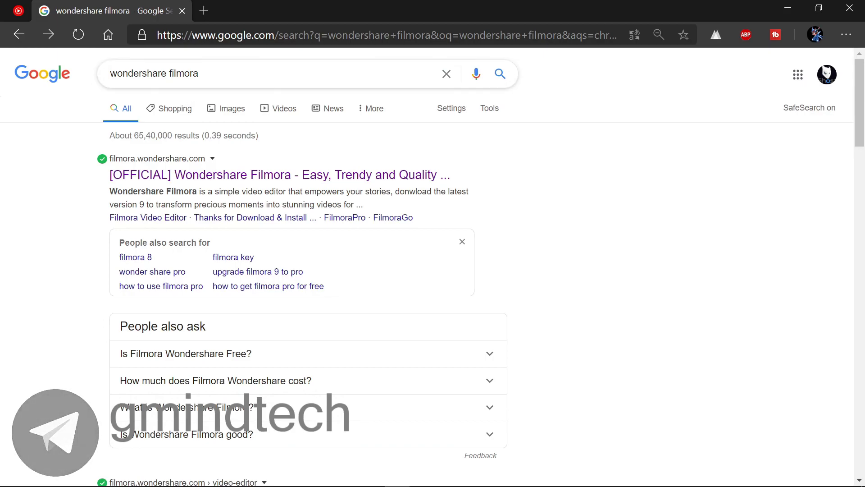
left_click(239, 175)
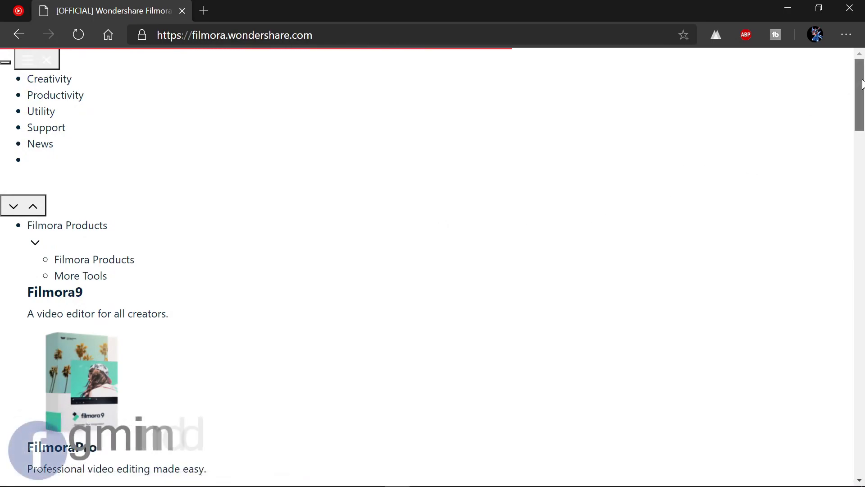
left_click_drag(862, 83, 861, 149)
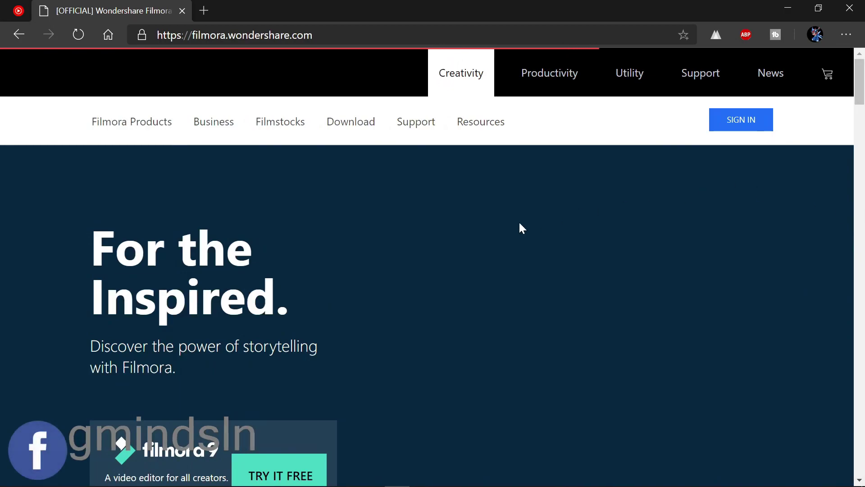
scroll(422, 279, "down", 5)
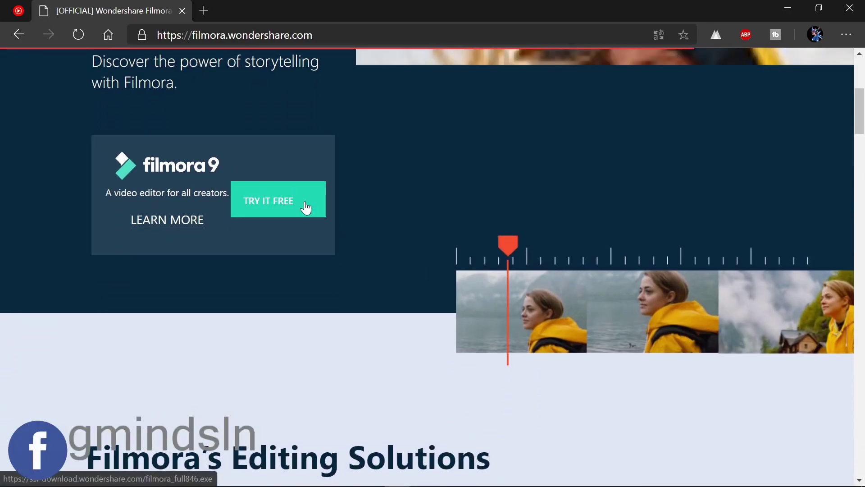
left_click(287, 210)
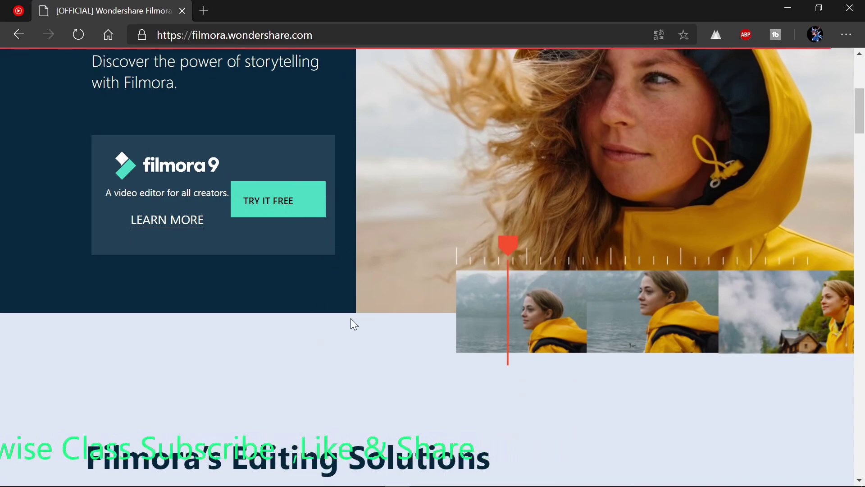
Scroll down to the Filmstocks section, then close the browser
scroll(350, 318, "down", 6)
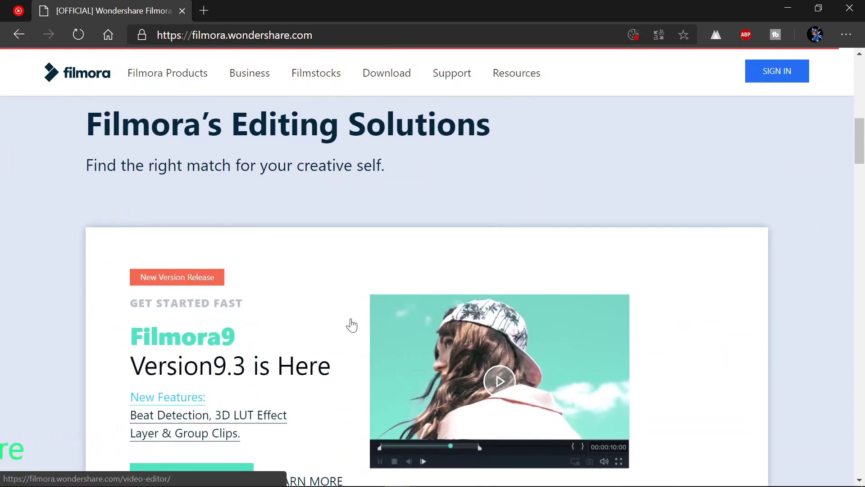
scroll(301, 286, "down", 5)
scroll(569, 232, "down", 8)
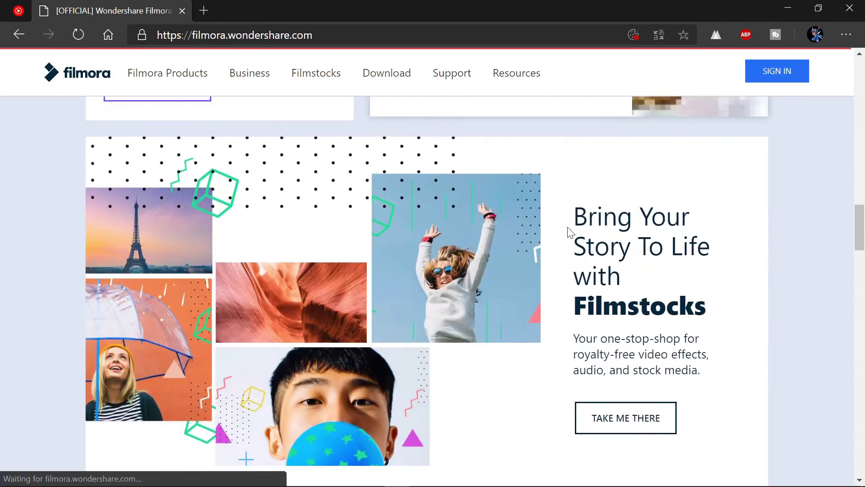
left_click(846, 8)
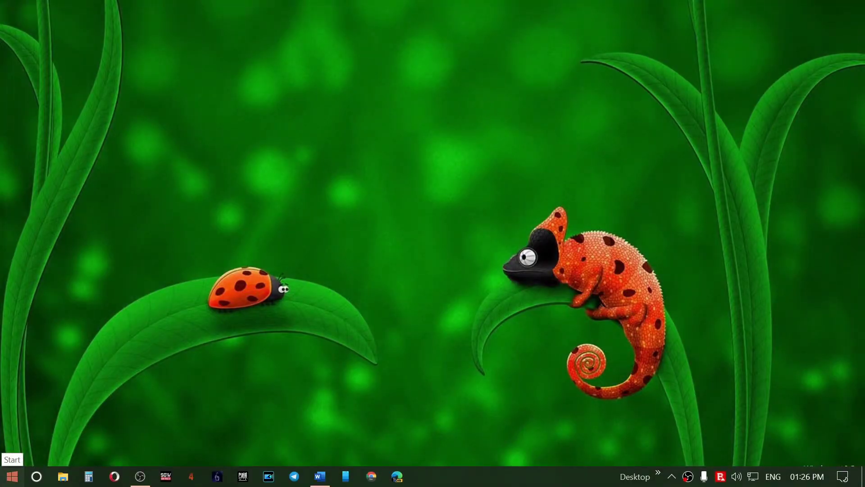
Launch Wondershare Filmora9 from the Wondershare folder in the Start menu's app list
left_click(12, 476)
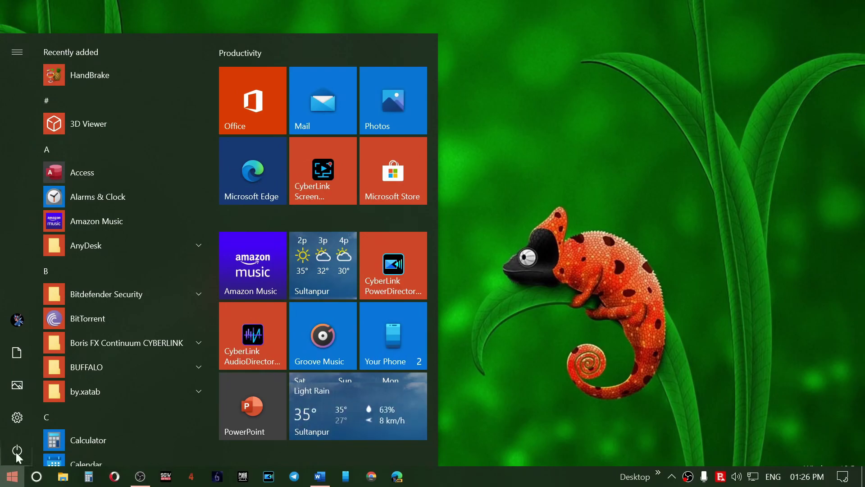
scroll(142, 203, "down", 5)
scroll(142, 203, "down", 15)
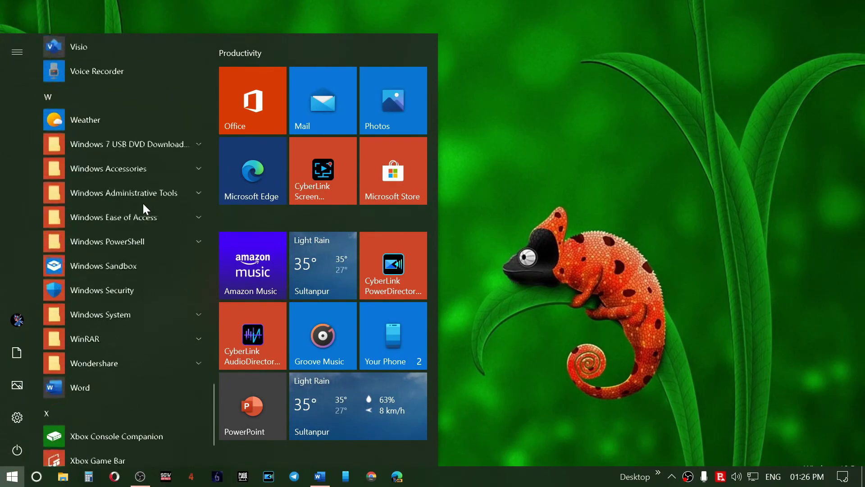
scroll(143, 202, "down", 3)
left_click(155, 268)
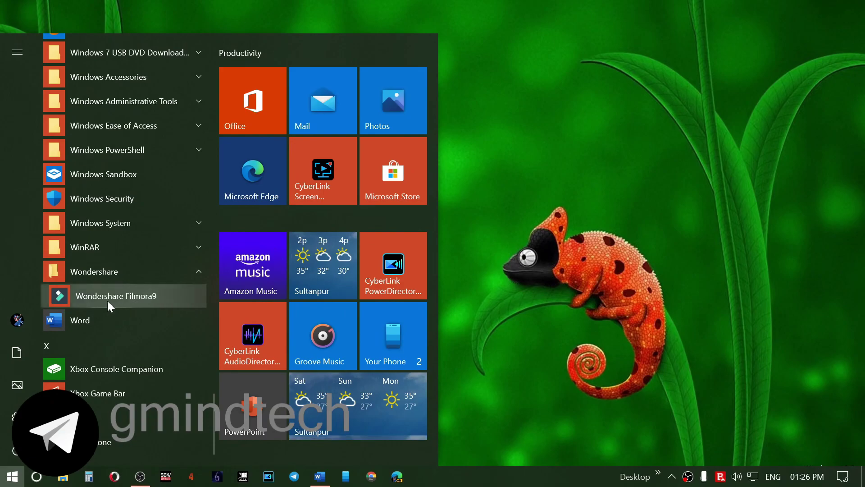
left_click(122, 298)
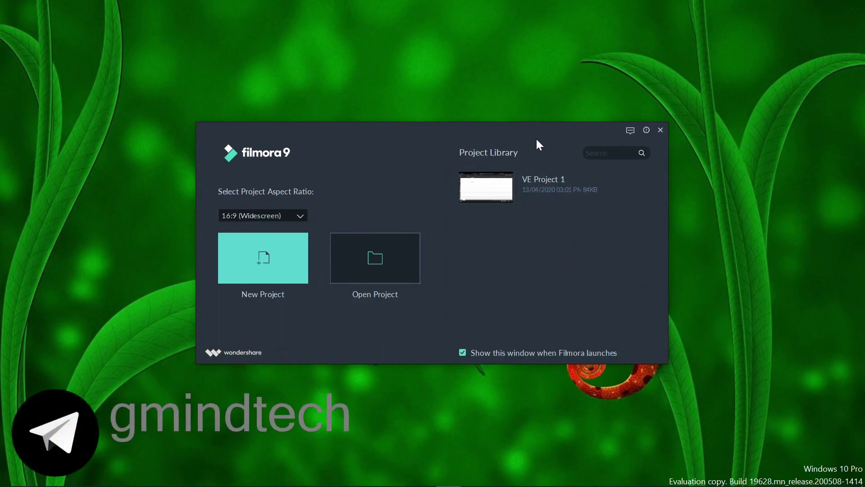
Nudge the launcher window up and right and show the project aspect ratio choices
left_click_drag(536, 137, 568, 131)
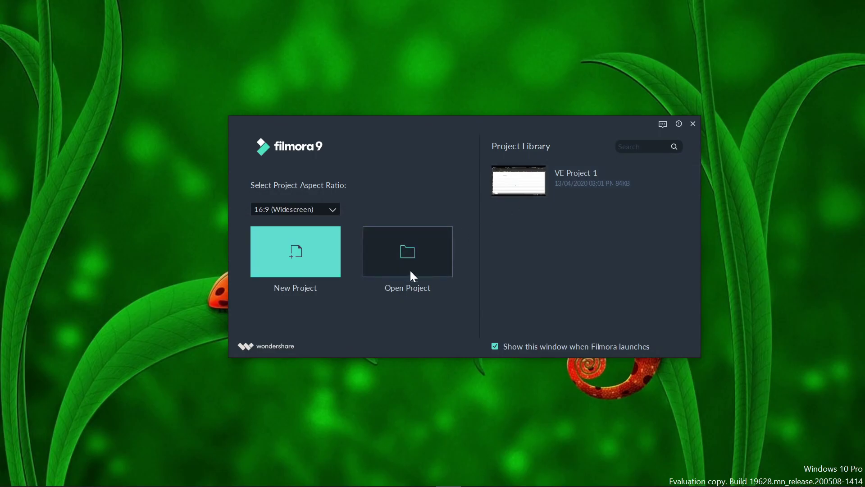
left_click(315, 213)
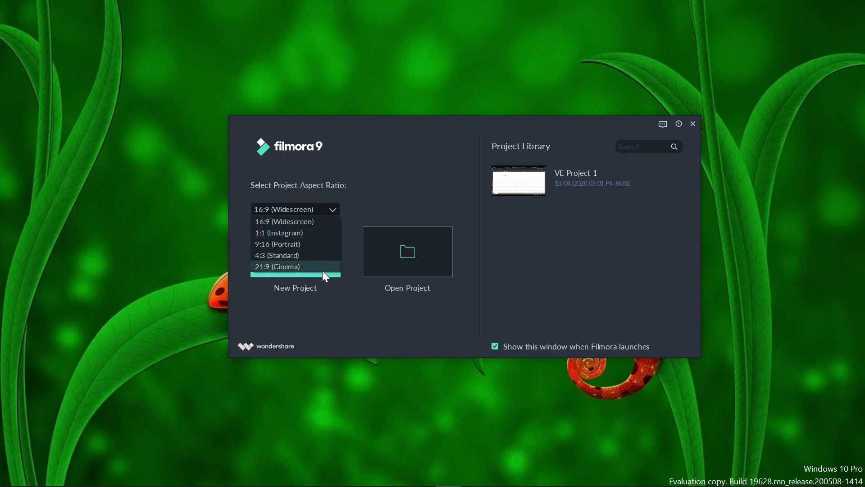
Keep the 16:9 (Widescreen) aspect ratio and create a new project
left_click(319, 222)
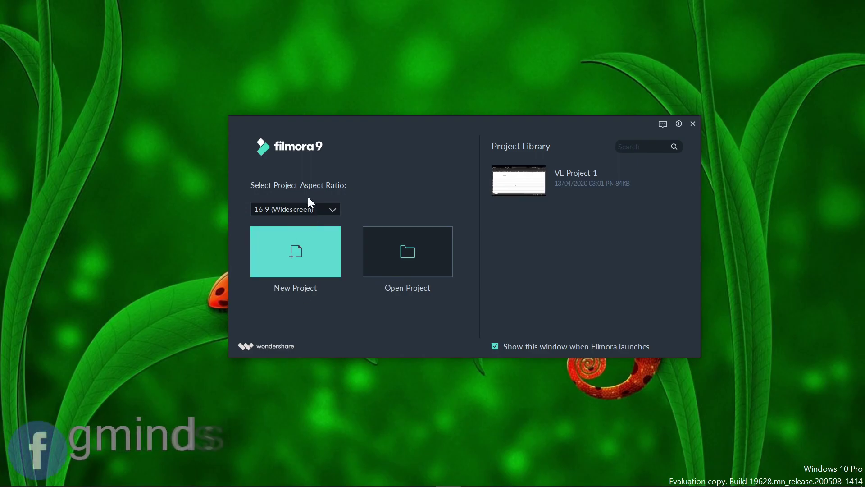
left_click(311, 208)
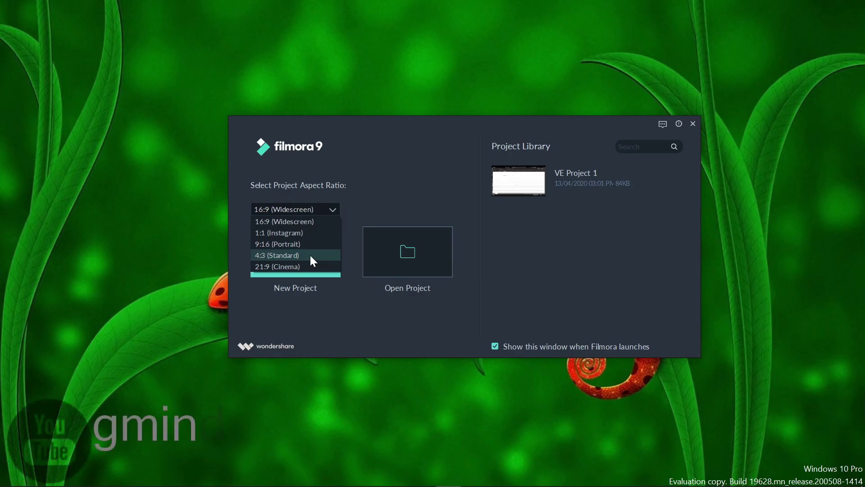
left_click(319, 221)
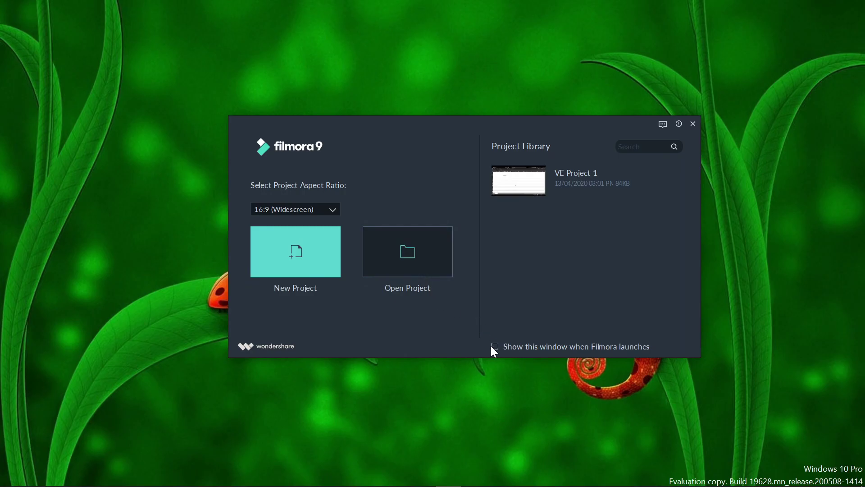
left_click(304, 252)
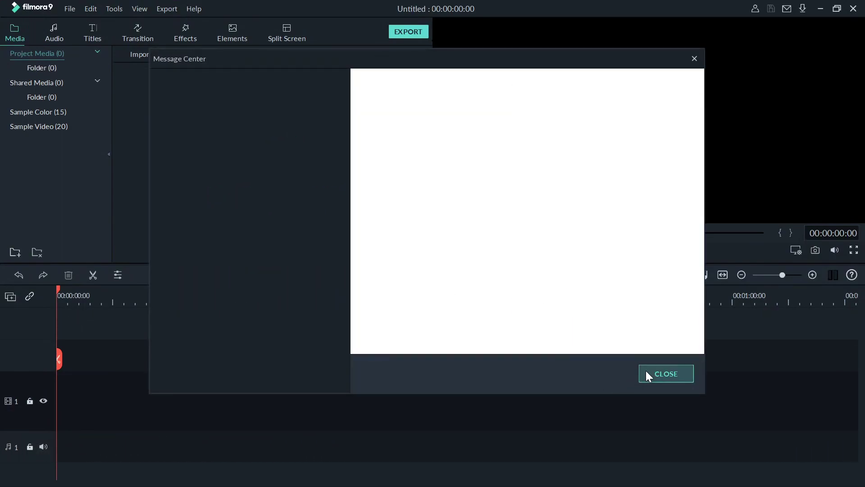
Close Message Center and zoom the empty timeline out to span about two minutes
left_click(646, 372)
key("super+plus")
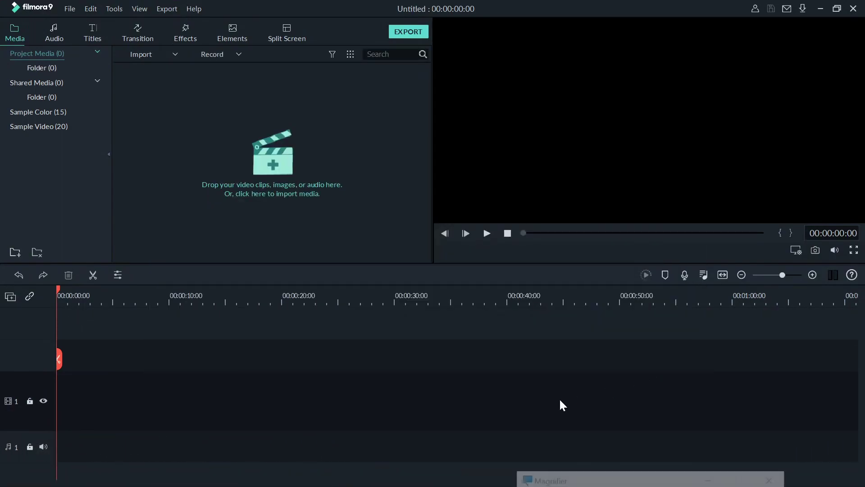
key("super")
left_click(568, 374)
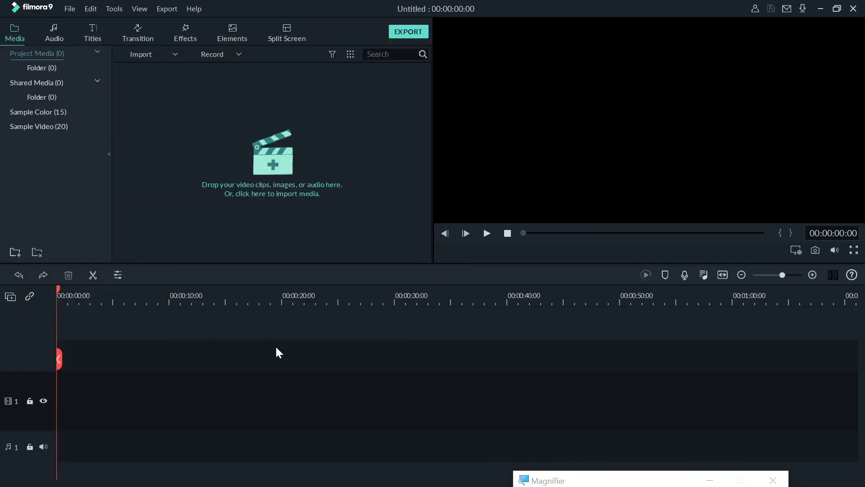
key("super+plus")
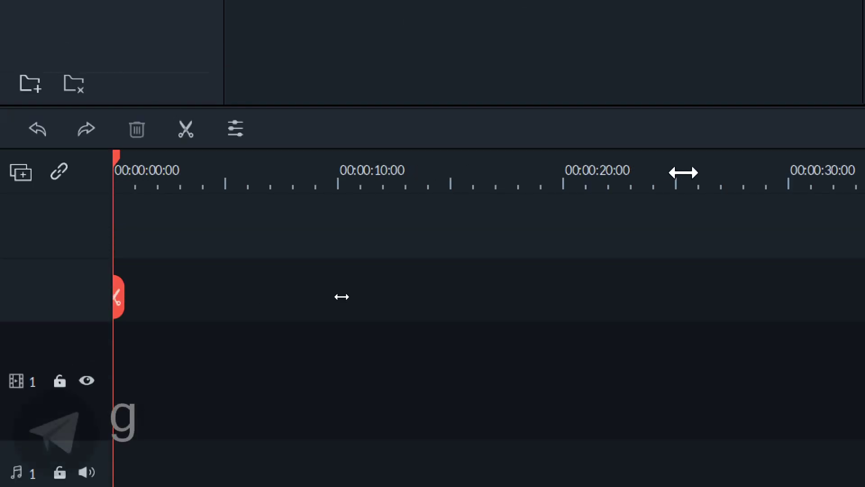
left_click_drag(683, 172, 441, 187)
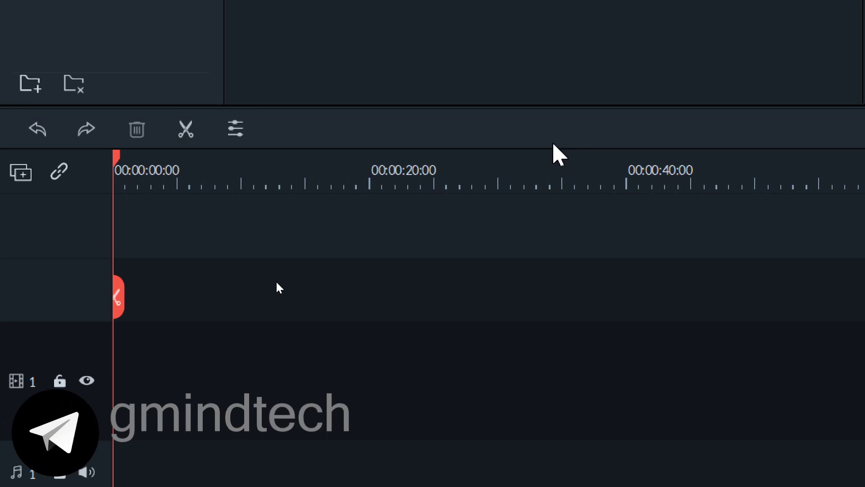
key("super+minus")
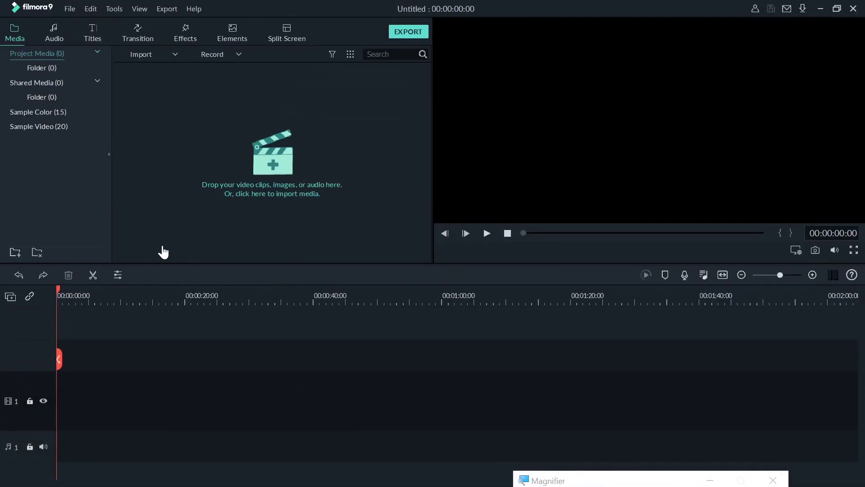
Download Travel 05 from Sample Video and place it at the start of video track 1
left_click(49, 126)
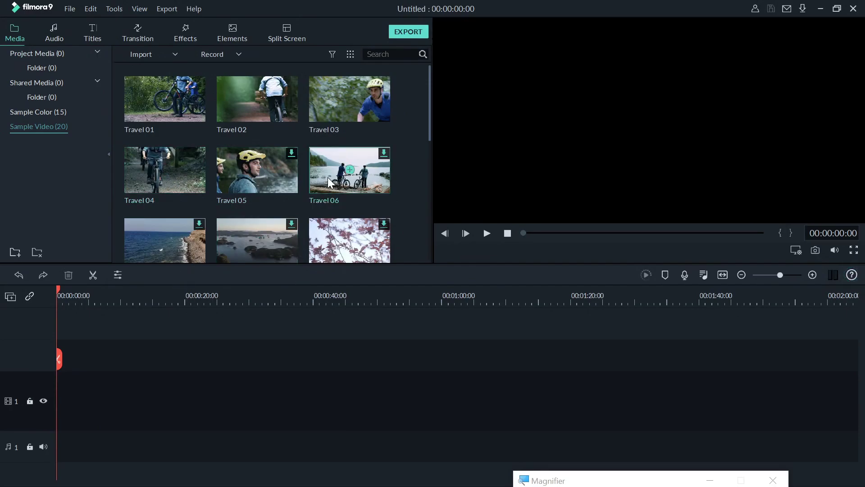
left_click(258, 169)
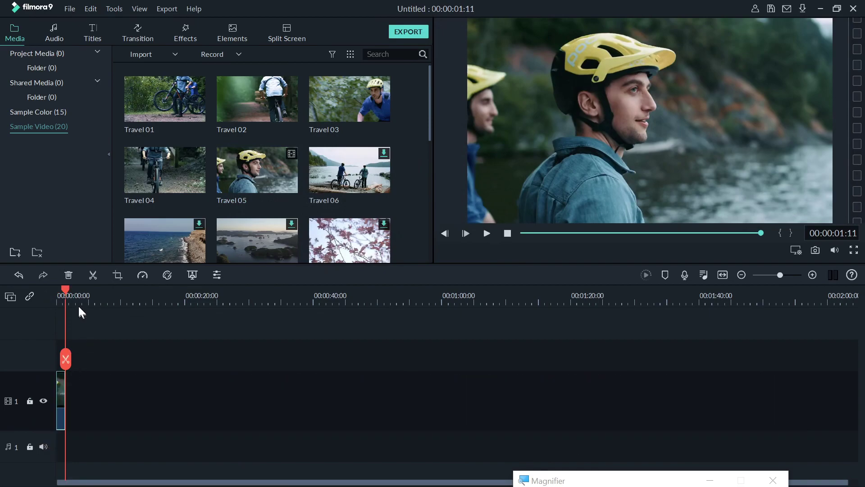
Zoom the timeline to one-second intervals and play Travel 05, pausing at 00:00:01:07
left_click_drag(78, 297, 189, 296)
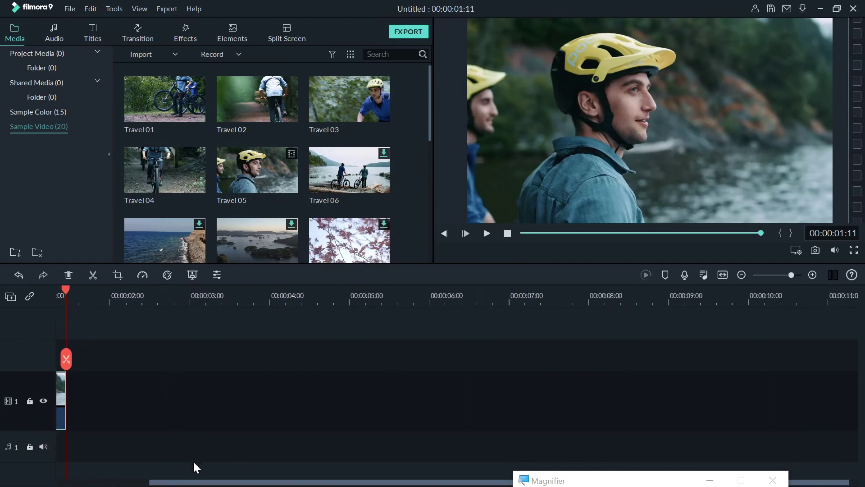
left_click_drag(211, 479, 129, 484)
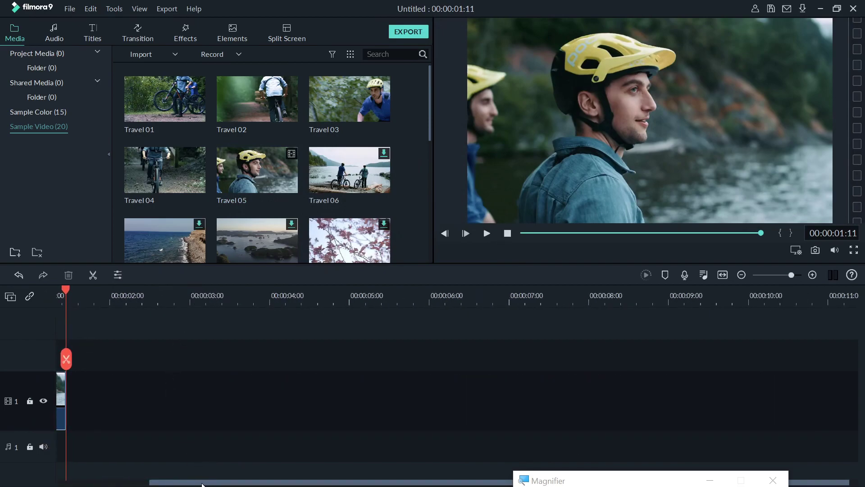
left_click_drag(202, 484, 110, 485)
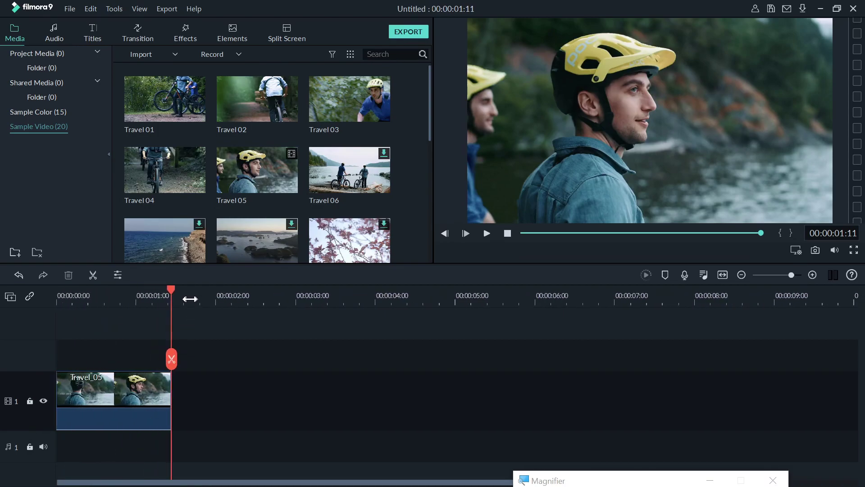
left_click_drag(184, 299, 367, 297)
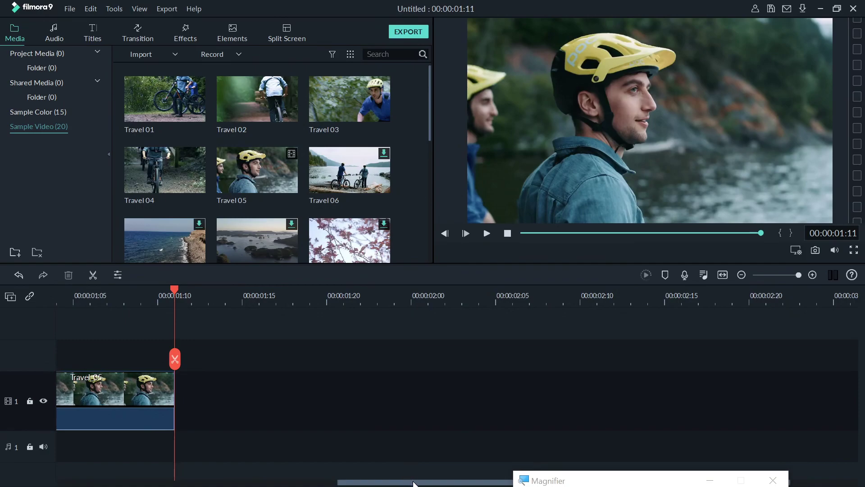
left_click_drag(408, 482, 109, 482)
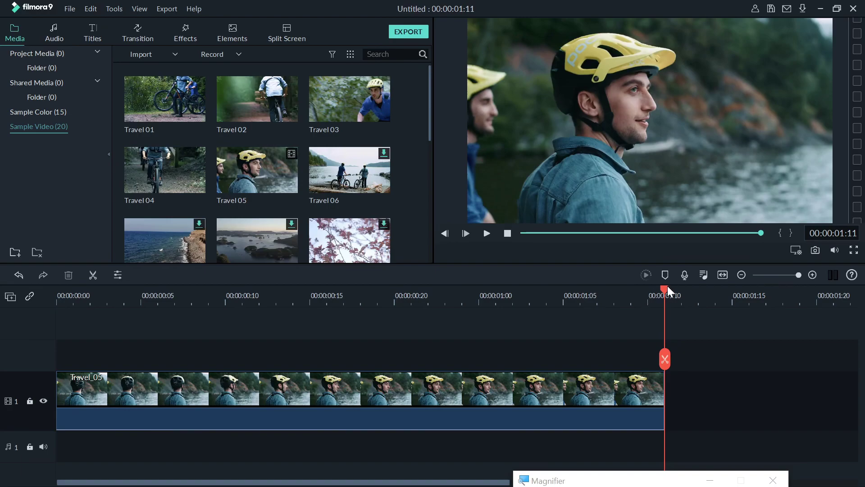
left_click_drag(664, 288, 47, 305)
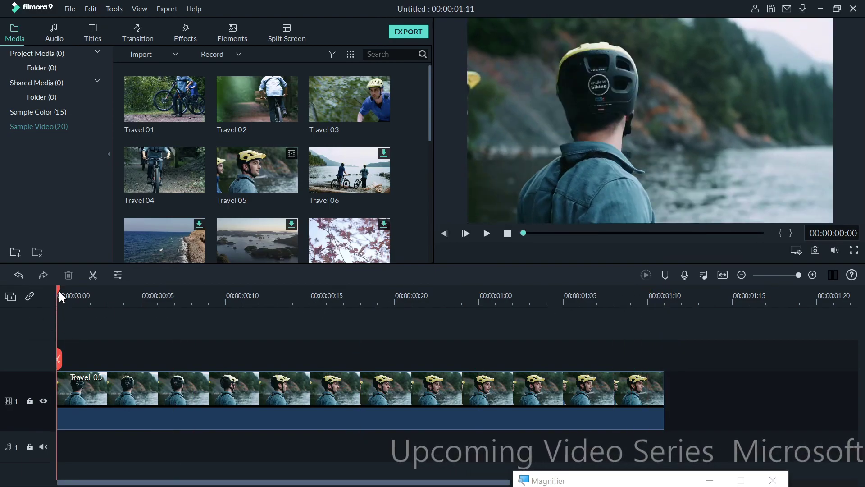
left_click(486, 232)
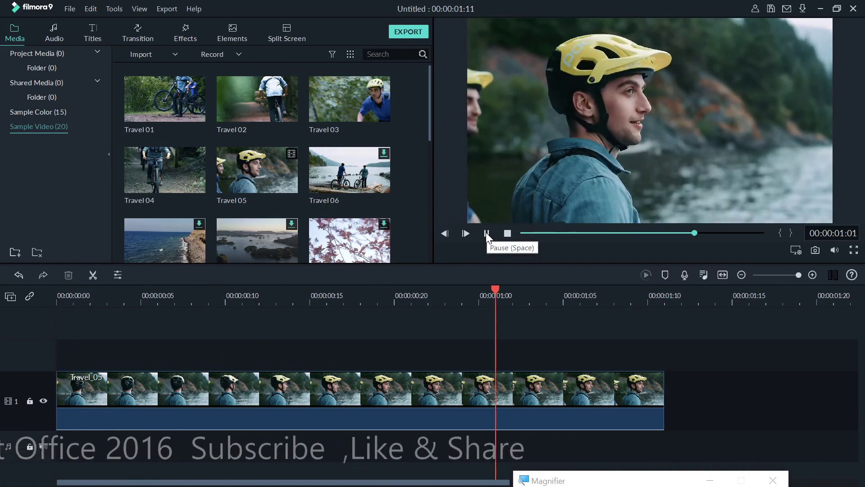
left_click(486, 232)
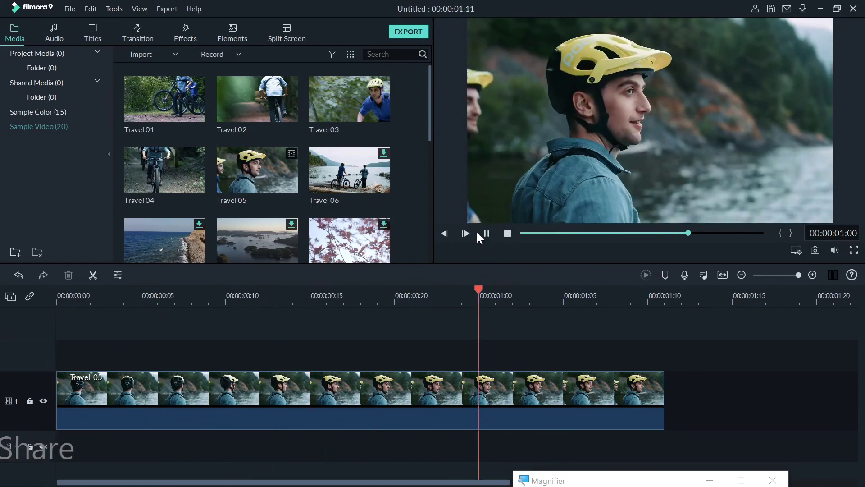
left_click(486, 232)
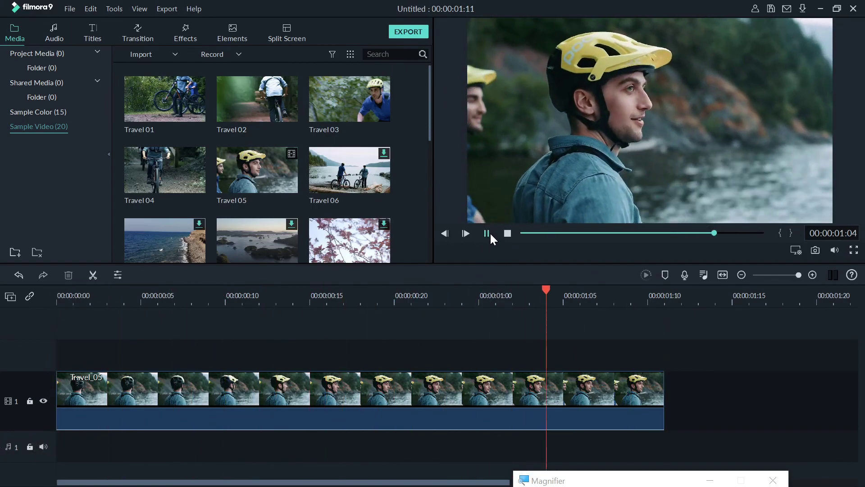
left_click(488, 233)
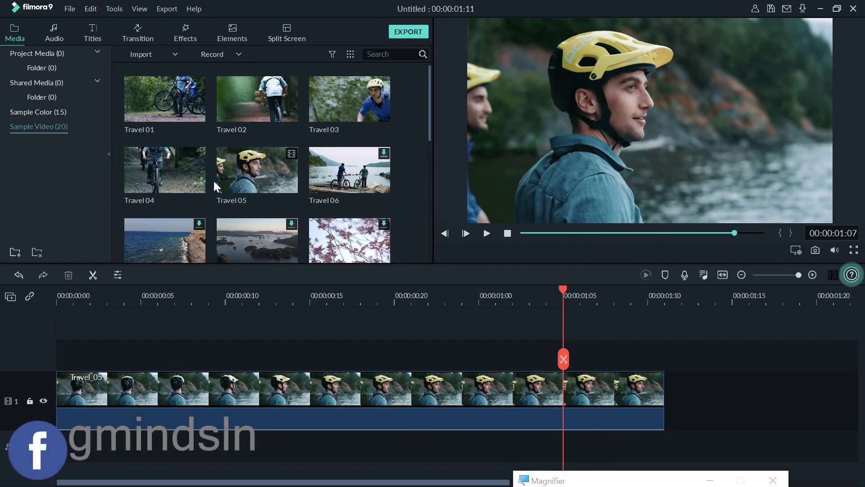
Cancel a second Travel 05 download, zoom the timeline out, and show the track options
left_click_drag(214, 180, 678, 385)
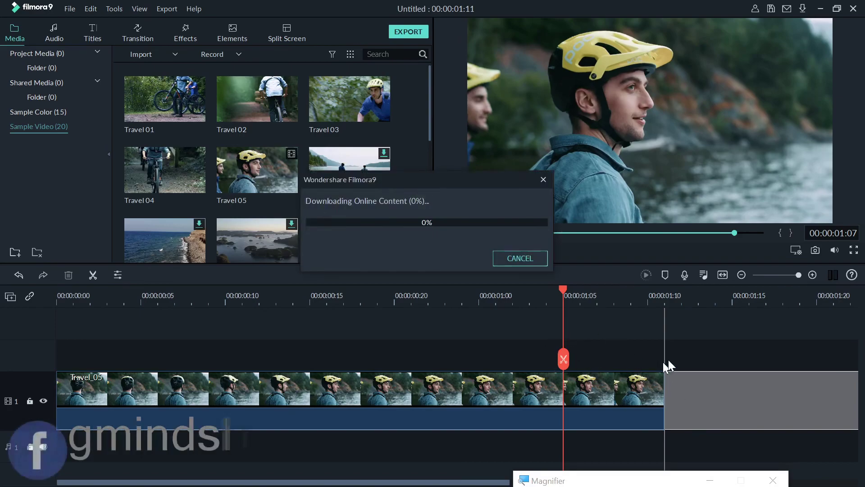
left_click(539, 259)
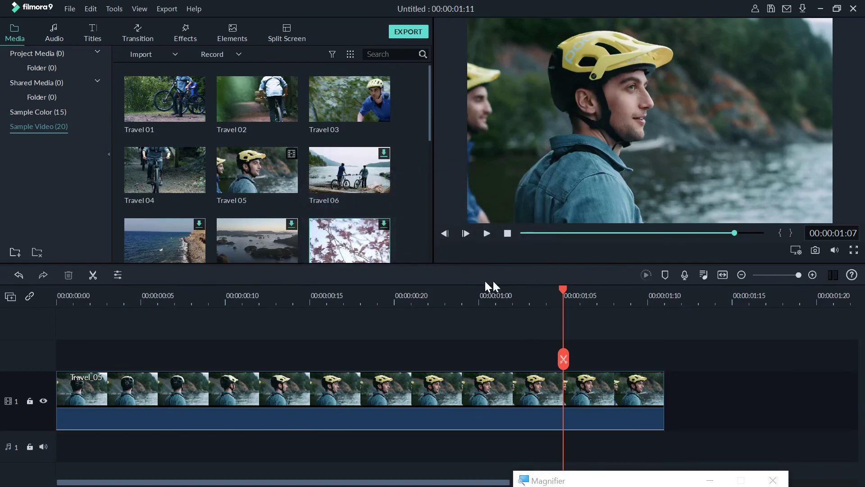
left_click_drag(507, 296, 417, 298)
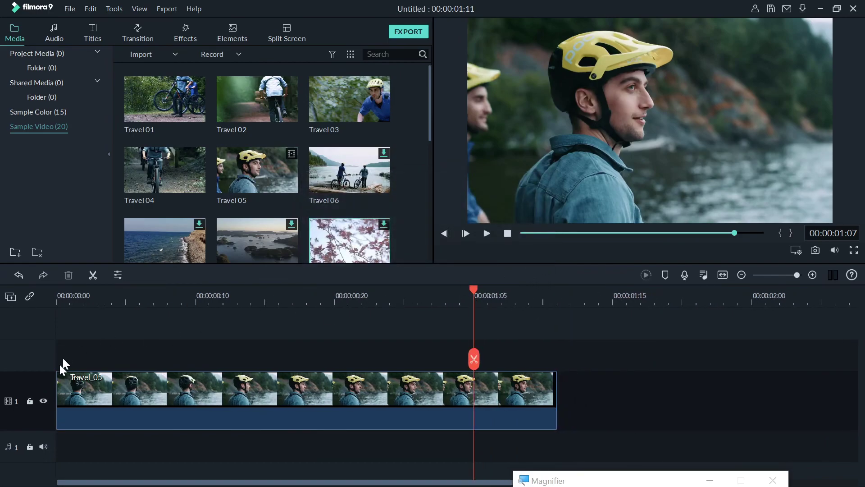
left_click(11, 297)
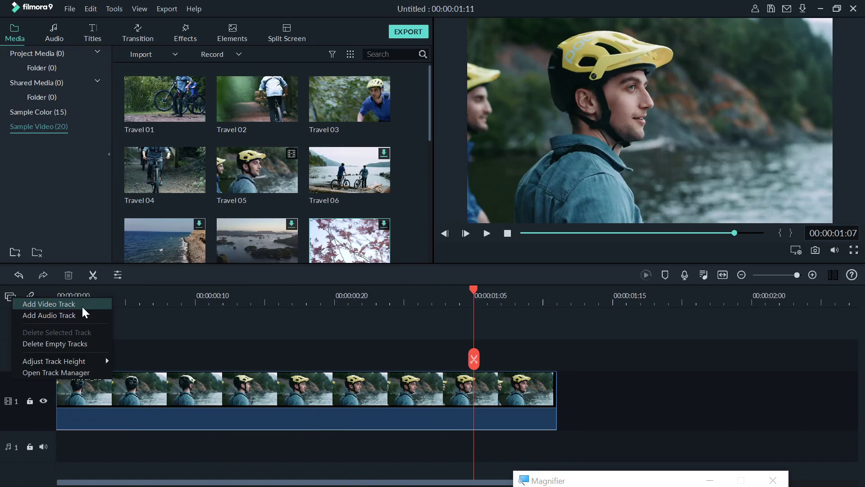
Dismiss the track menu and drag the timeline divider down to enlarge the library and preview
left_click(728, 391)
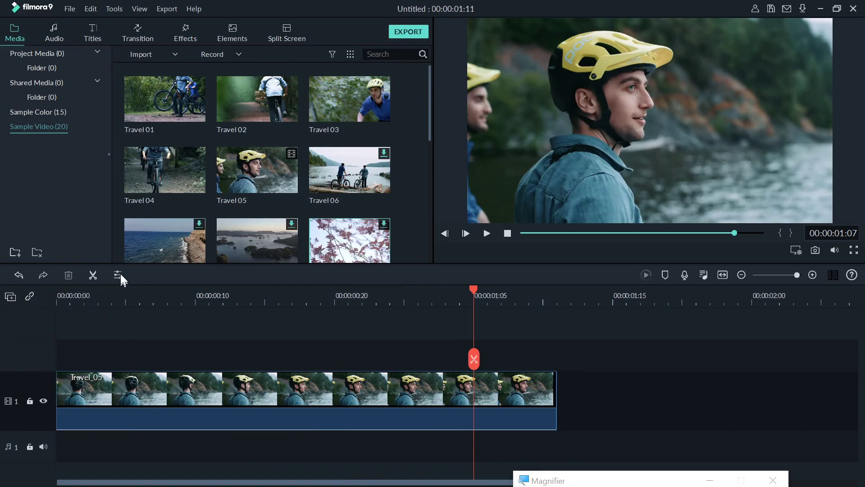
left_click_drag(134, 264, 138, 131)
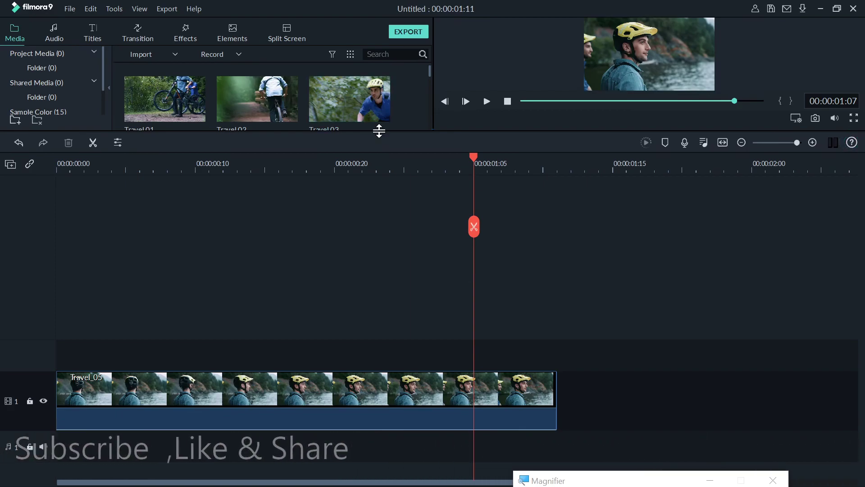
left_click_drag(379, 130, 399, 366)
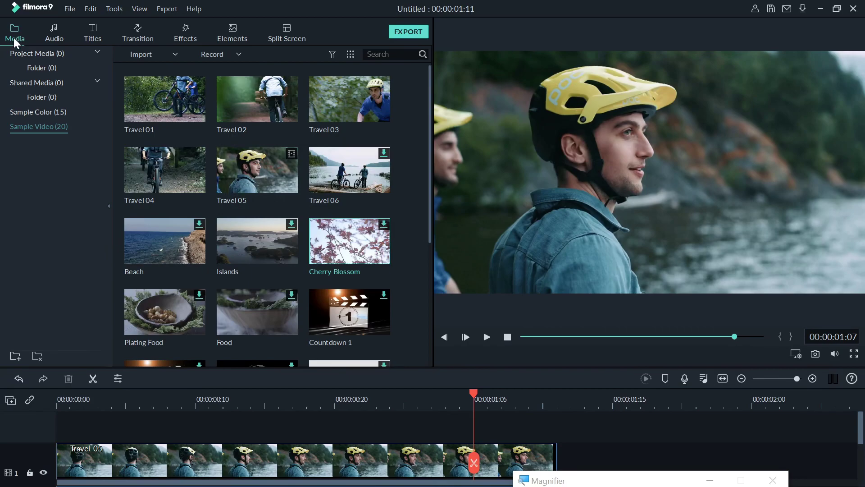
scroll(302, 169, "down", 5)
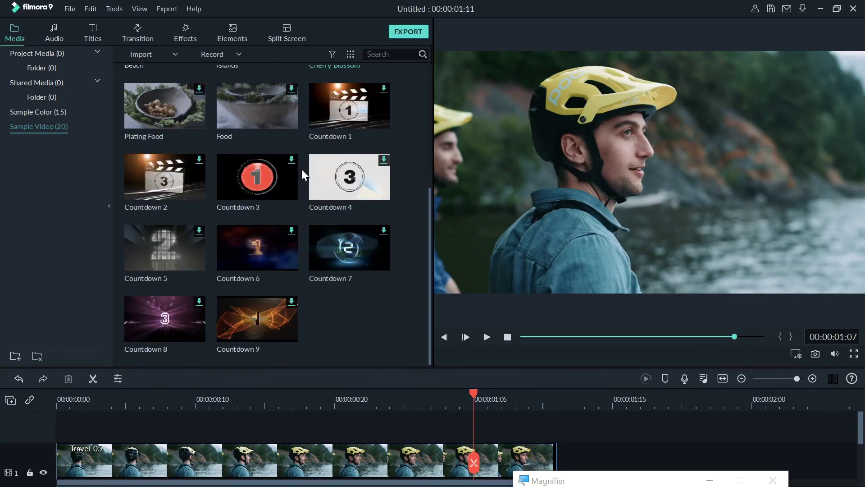
scroll(301, 169, "up", 5)
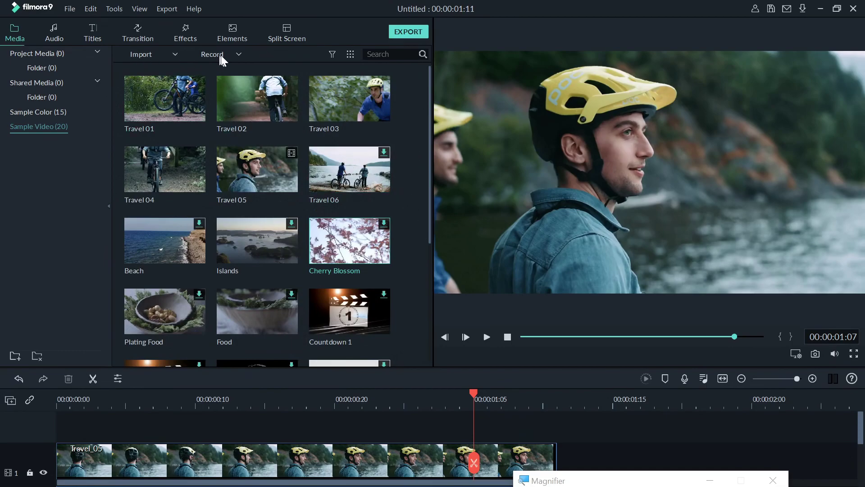
left_click(154, 54)
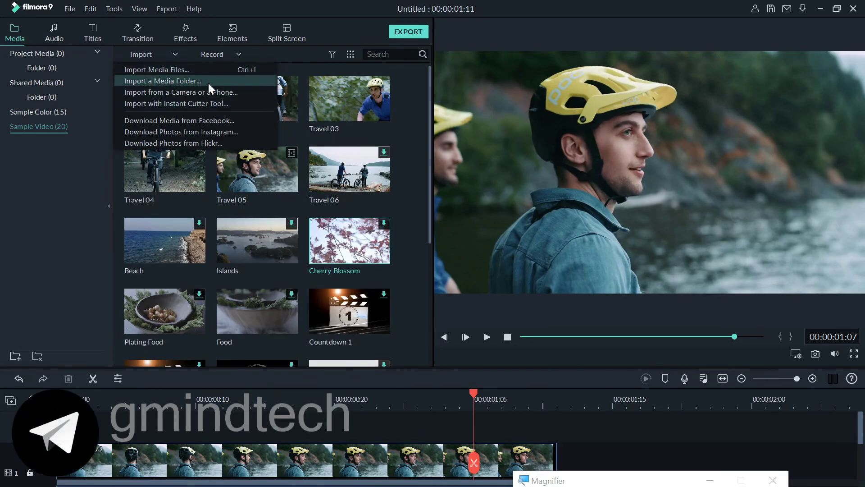
left_click(410, 203)
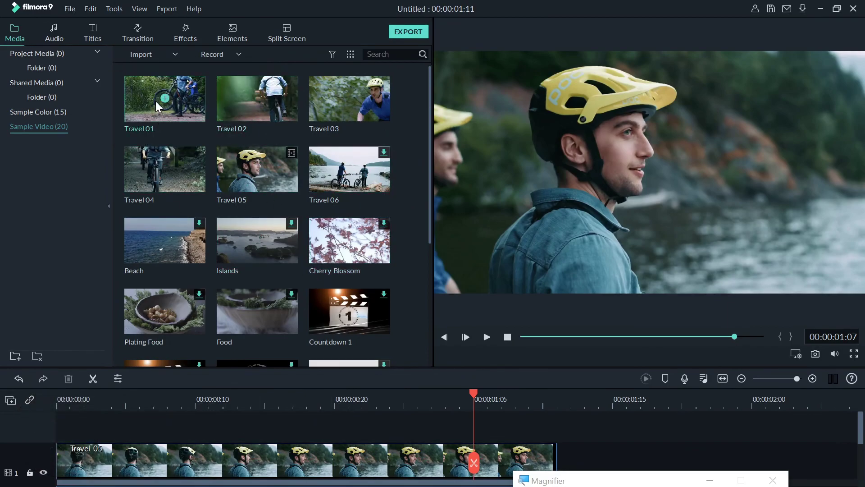
Place Travel 01 after Travel 05 on video track 1 and Atomic Bomb on audio track 1
left_click_drag(155, 101, 676, 432)
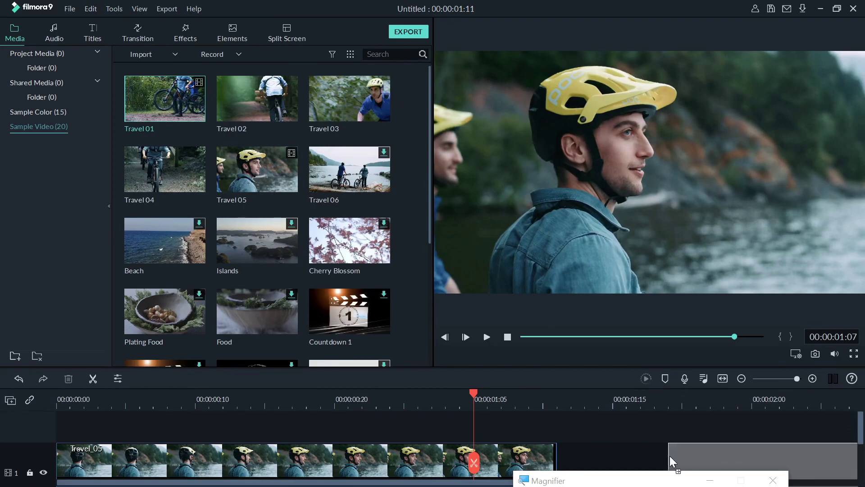
left_click_drag(675, 432, 558, 464)
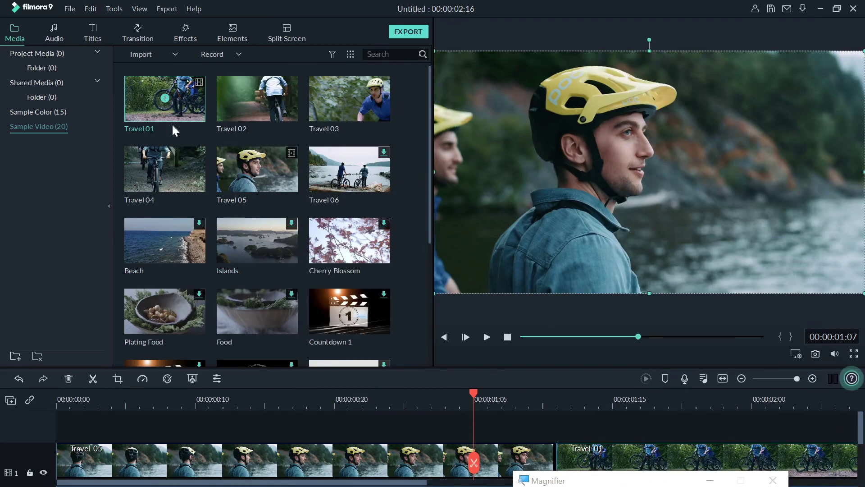
left_click(54, 37)
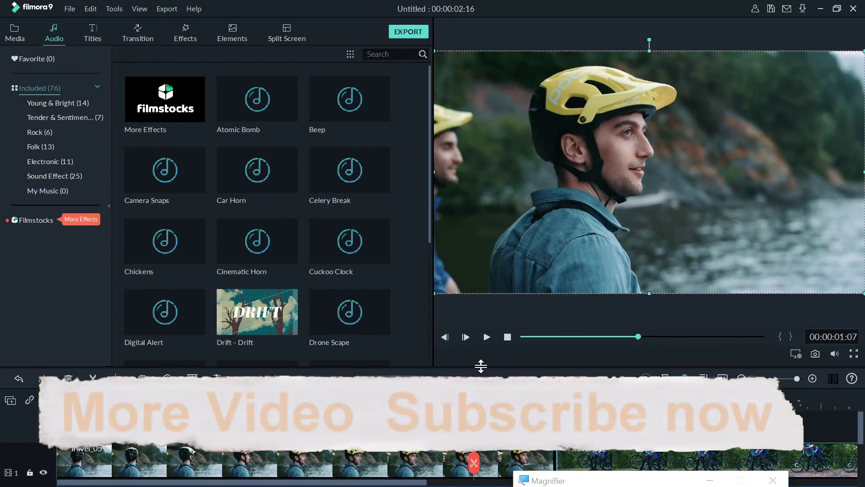
left_click_drag(481, 366, 481, 294)
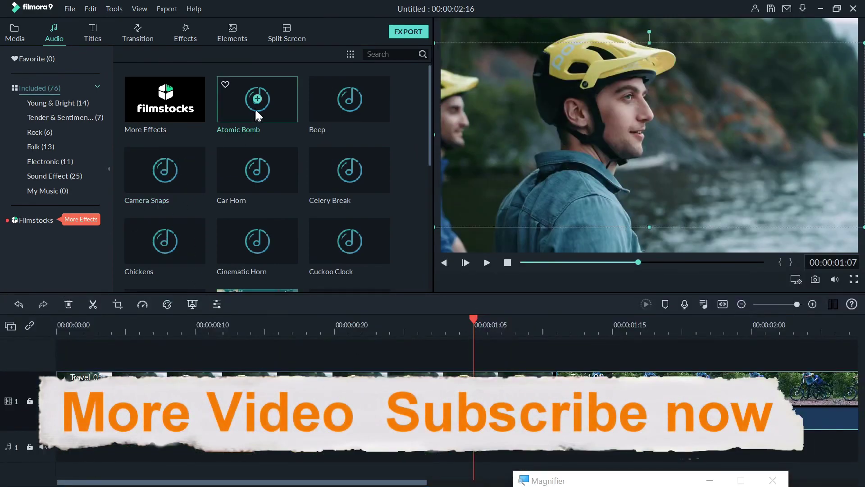
left_click_drag(258, 98, 70, 453)
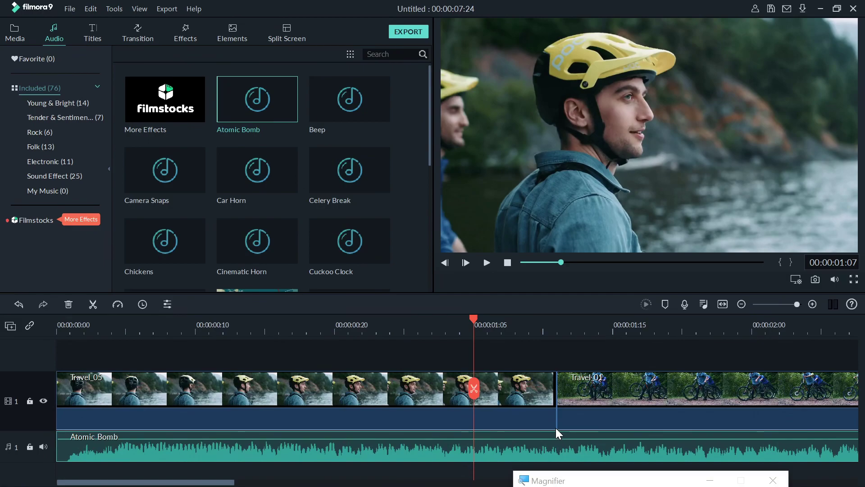
left_click(91, 37)
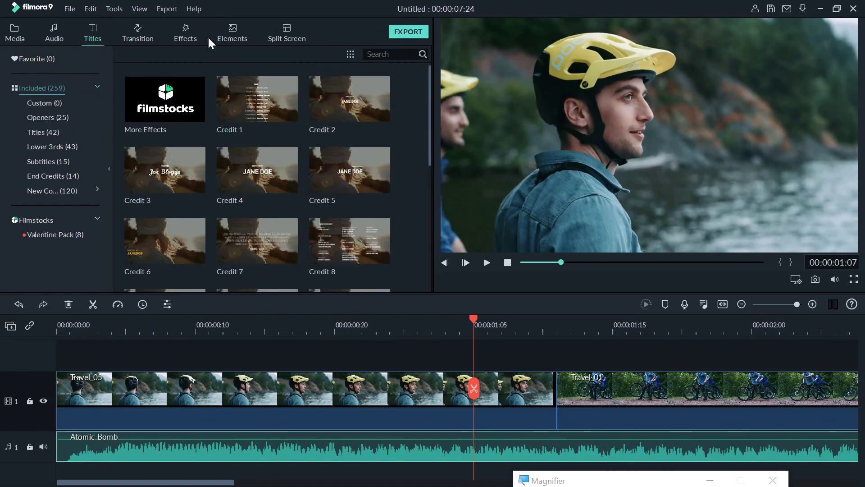
scroll(371, 229, "down", 5)
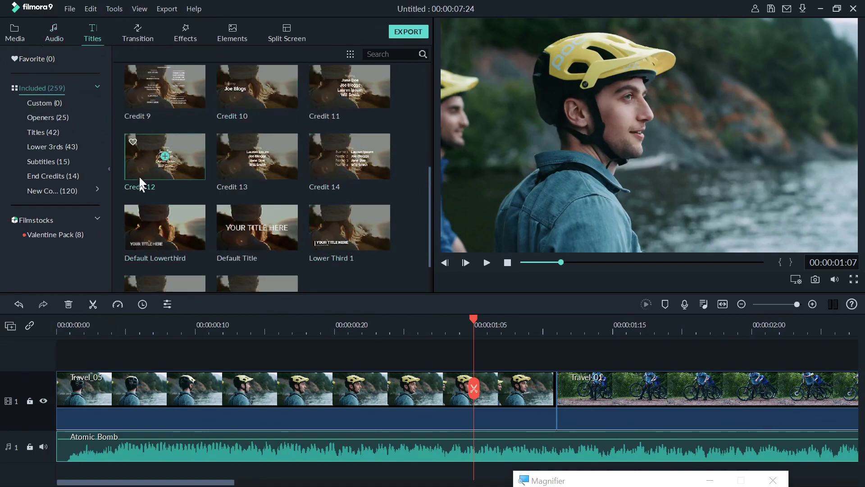
scroll(165, 198, "down", 1)
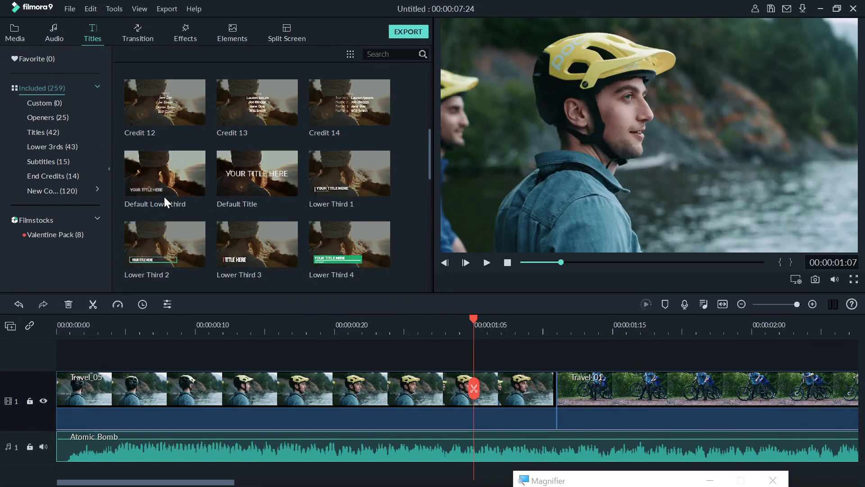
left_click(338, 248)
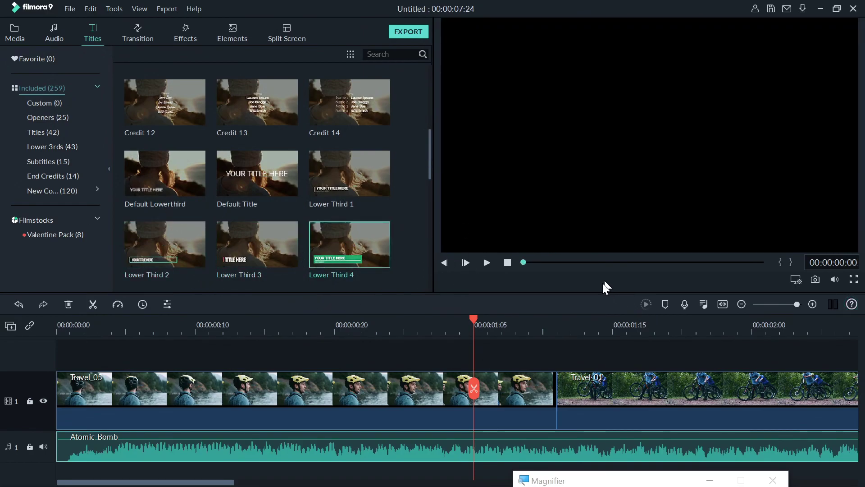
left_click(485, 265)
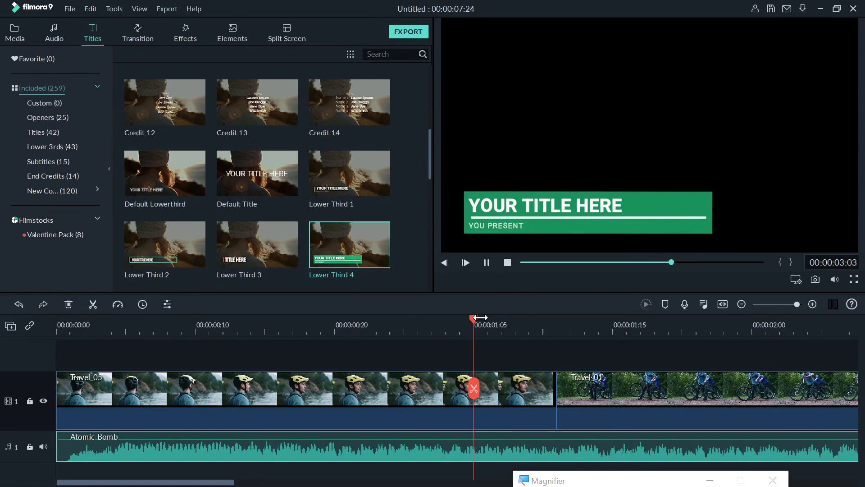
left_click_drag(480, 293, 478, 236)
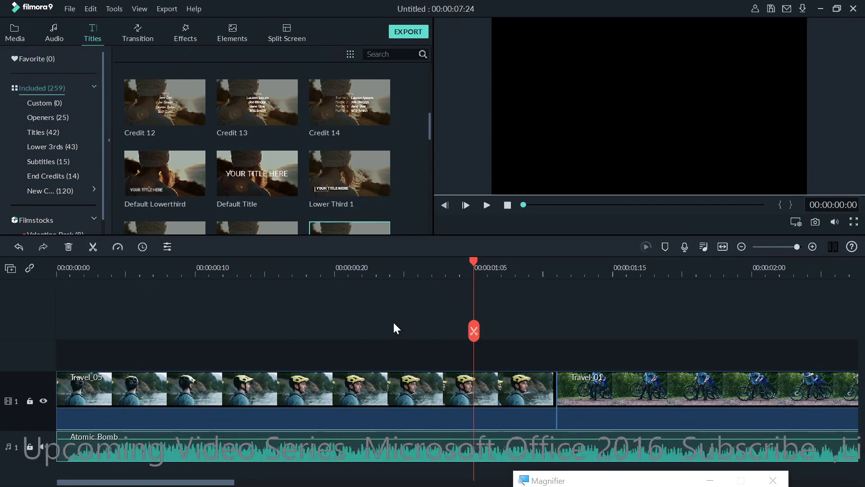
mouse_move(360, 226)
left_mouse_down()
mouse_move(458, 467)
mouse_move(343, 226)
left_mouse_up()
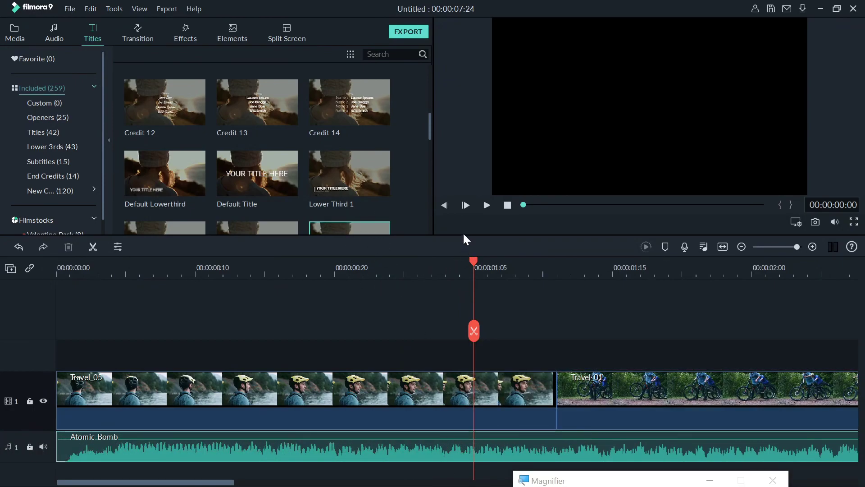
left_click_drag(463, 235, 461, 309)
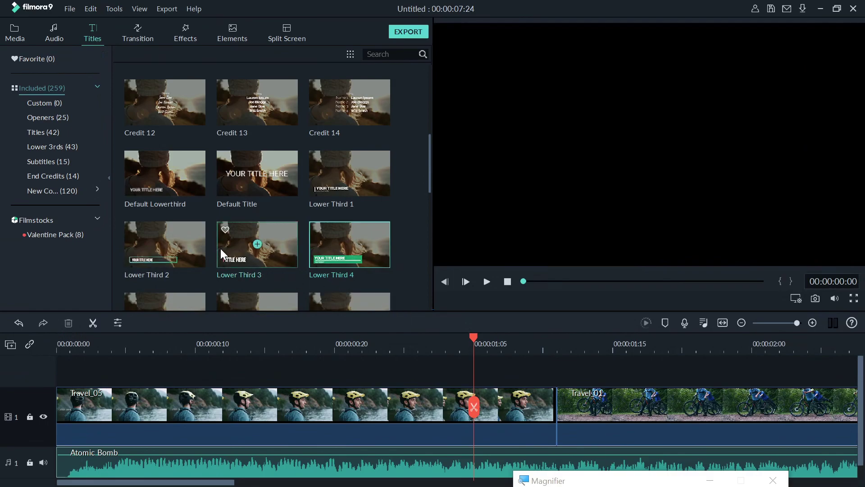
left_click(146, 246)
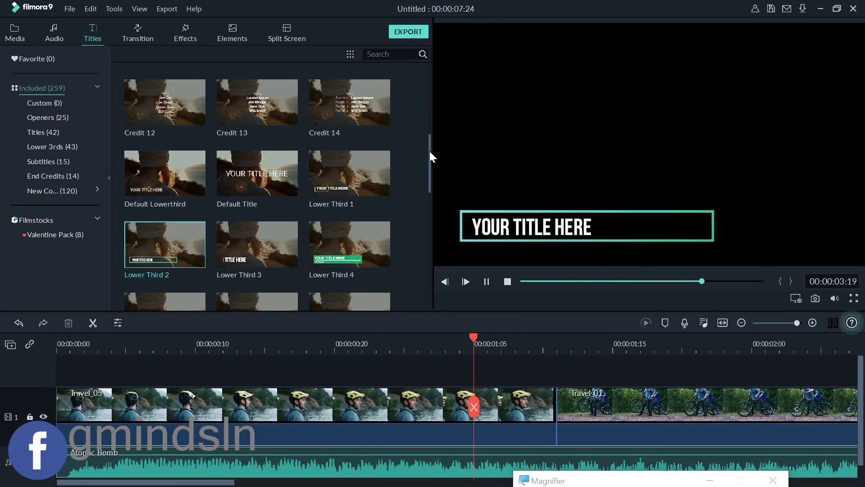
left_click_drag(430, 152, 429, 295)
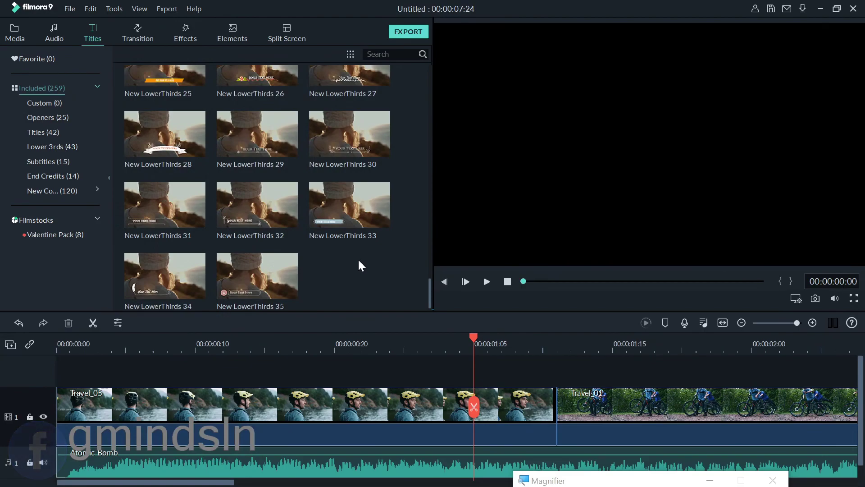
scroll(358, 260, "up", 15)
left_click(280, 400)
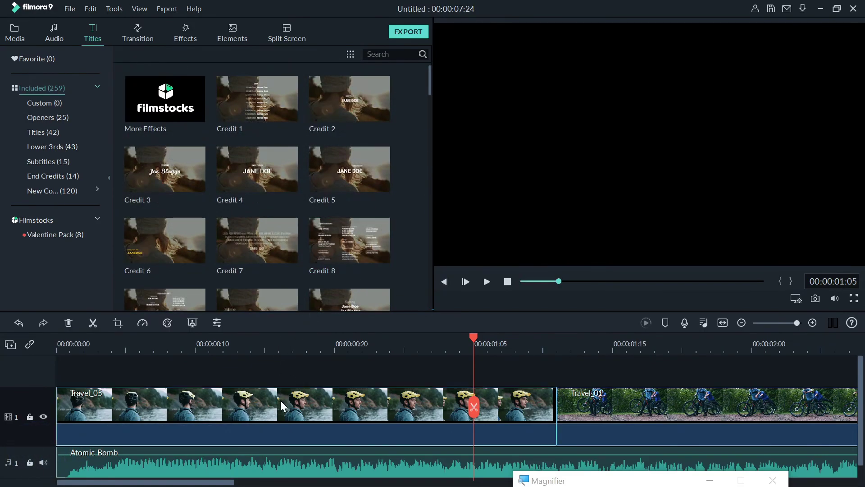
Place a Dissolve transition between Travel_05 and Travel_01 and preview it
left_click(147, 43)
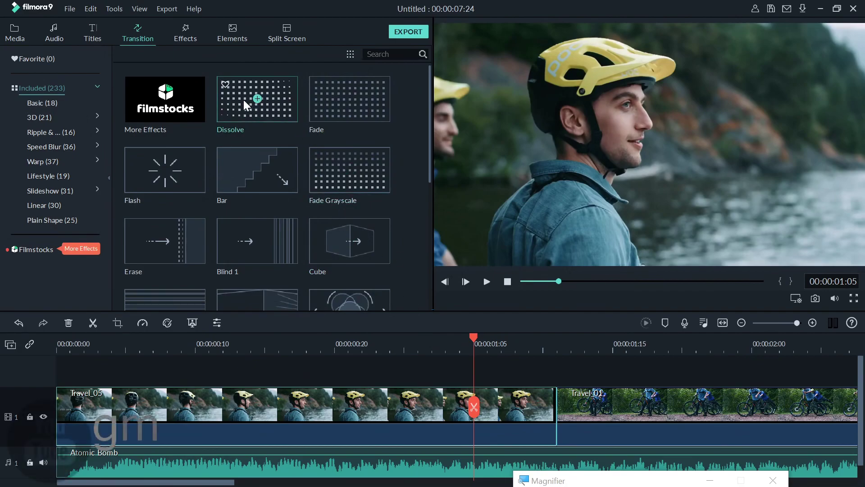
left_click_drag(241, 99, 556, 396)
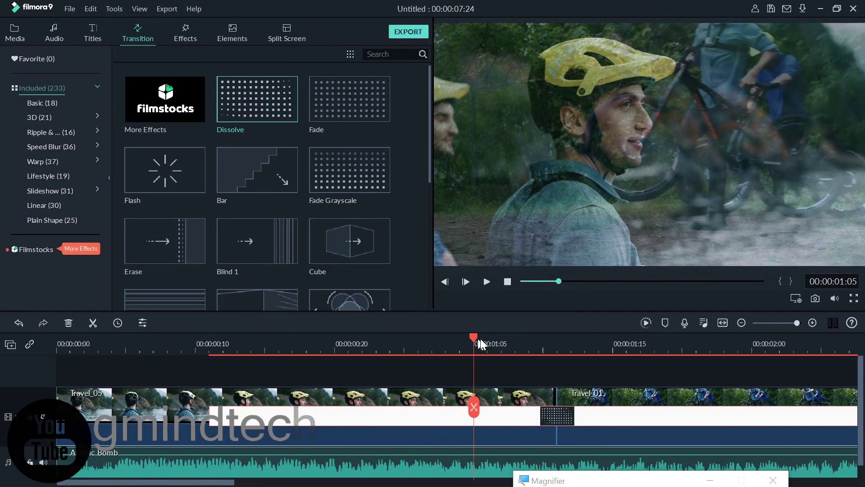
left_click(486, 281)
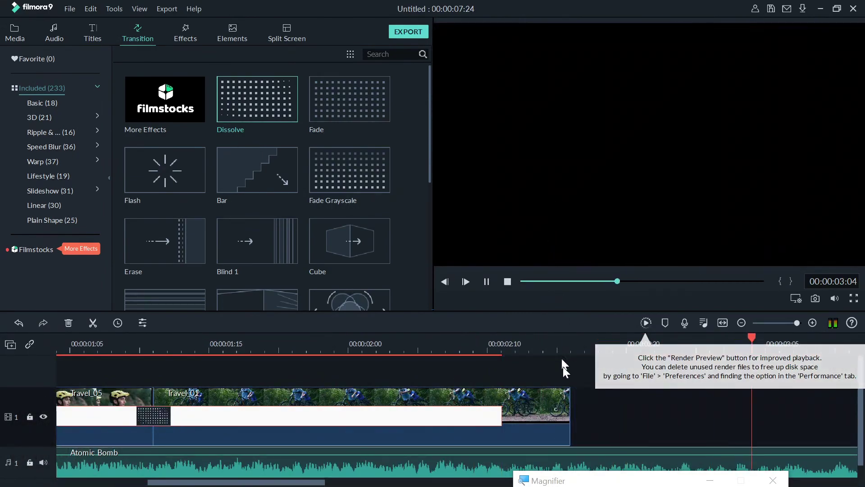
left_click(487, 281)
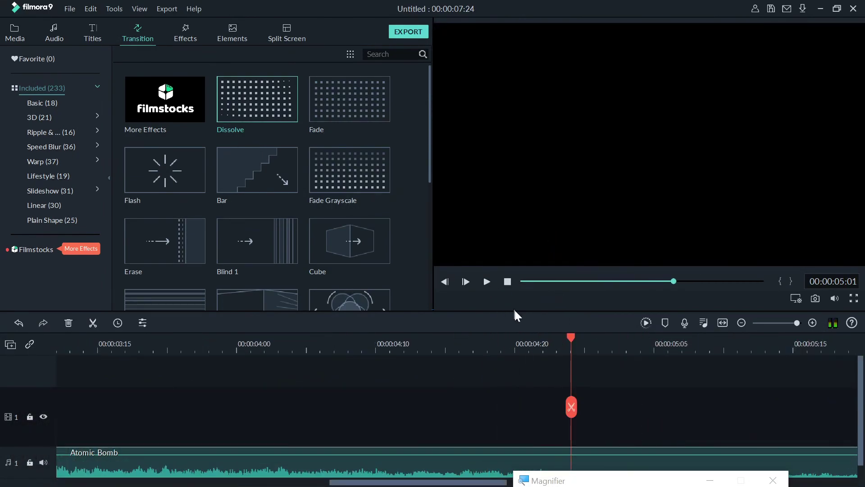
Replace the Dissolve with the Cube transition and rewind to watch it
scroll(543, 348, "down", 3)
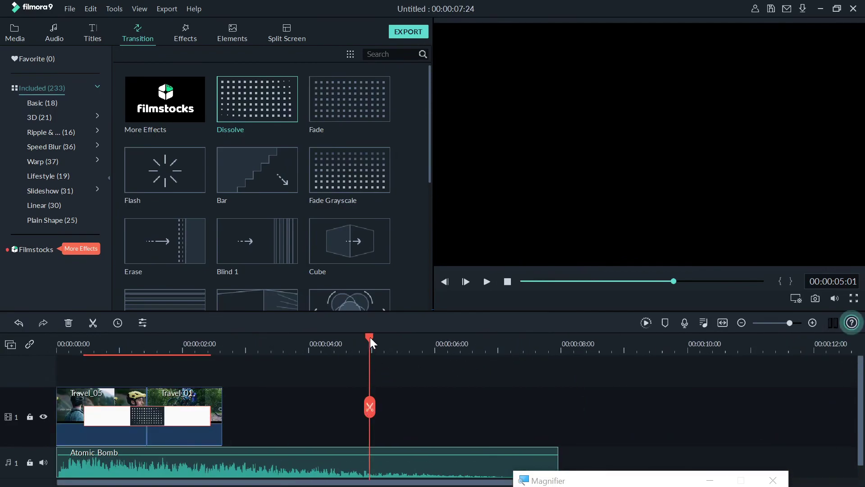
left_click_drag(370, 337, 198, 346)
left_click(128, 346)
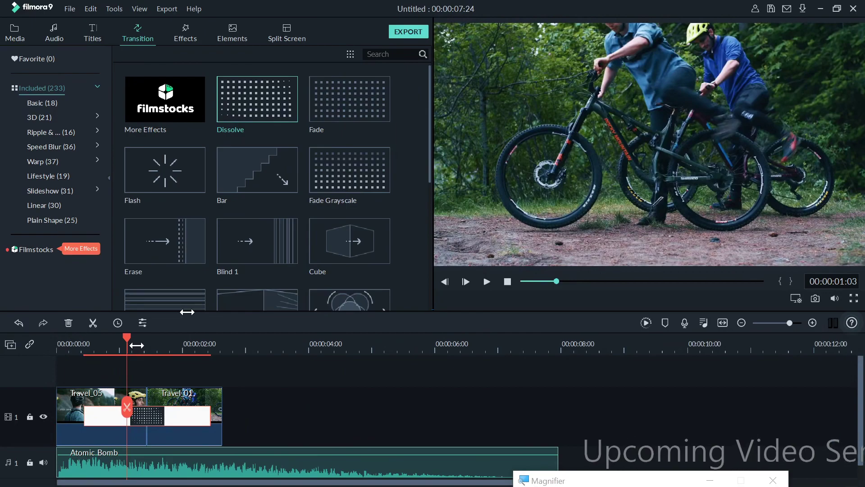
left_click_drag(365, 239, 177, 421)
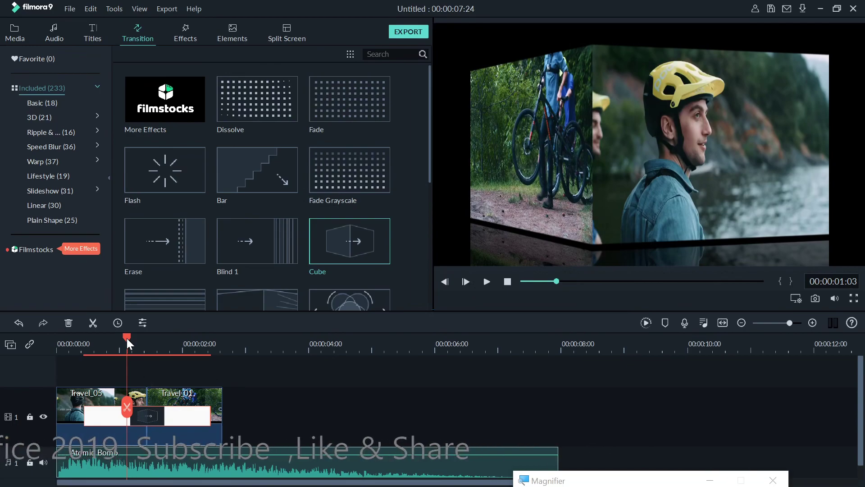
left_click_drag(126, 338, 84, 341)
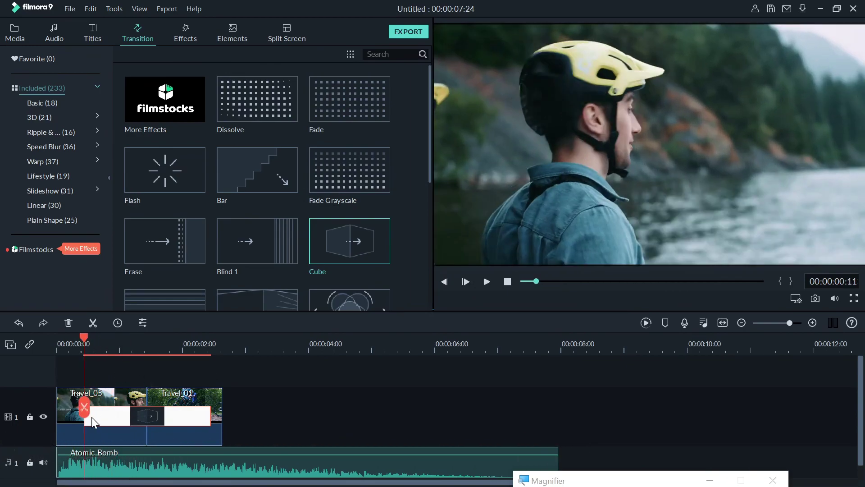
Review the Cube transition's settings, Duration 00:00:02:00, and confirm them unchanged
left_click(179, 351)
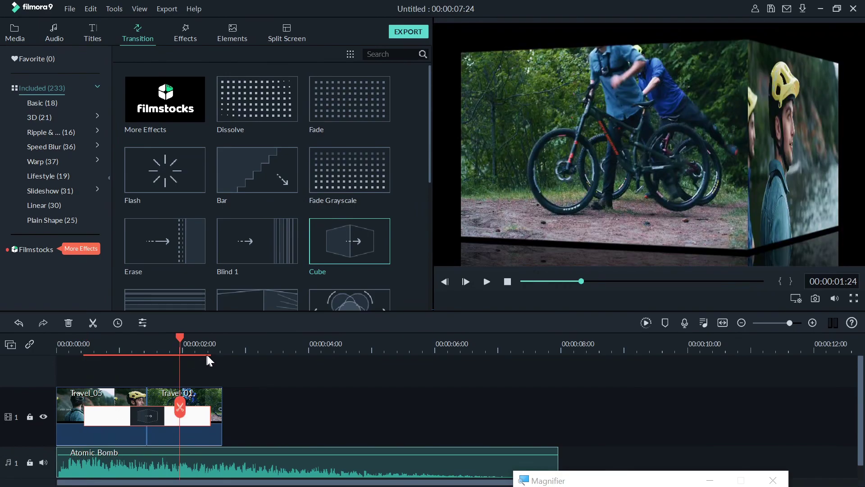
double_click(204, 410)
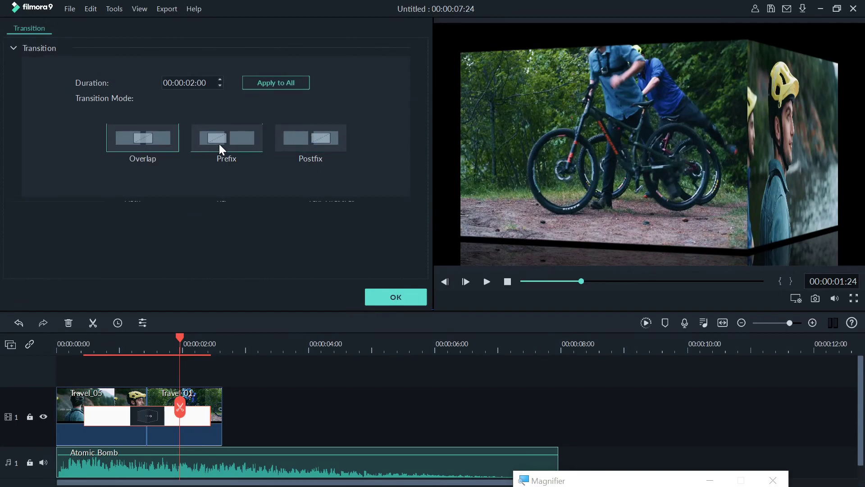
left_click(382, 297)
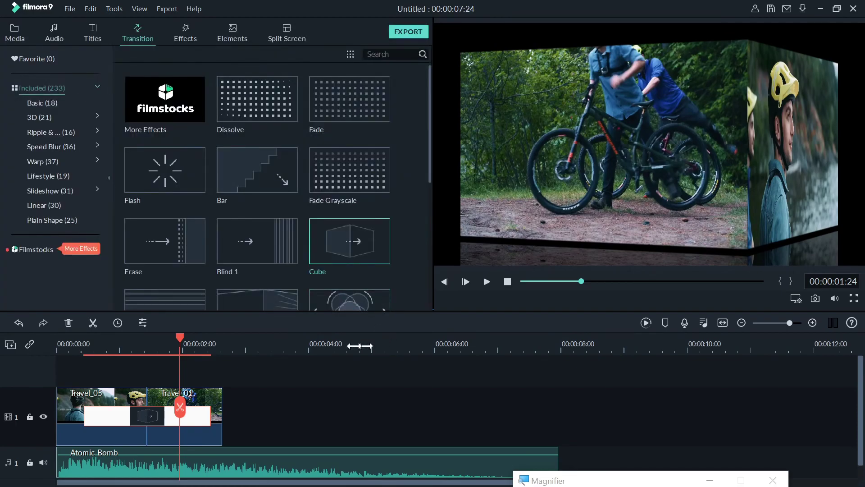
Rewind to the transition's start, play the Cube effect, then bring up the Effects library
left_click(147, 348)
left_click_drag(139, 354, 86, 353)
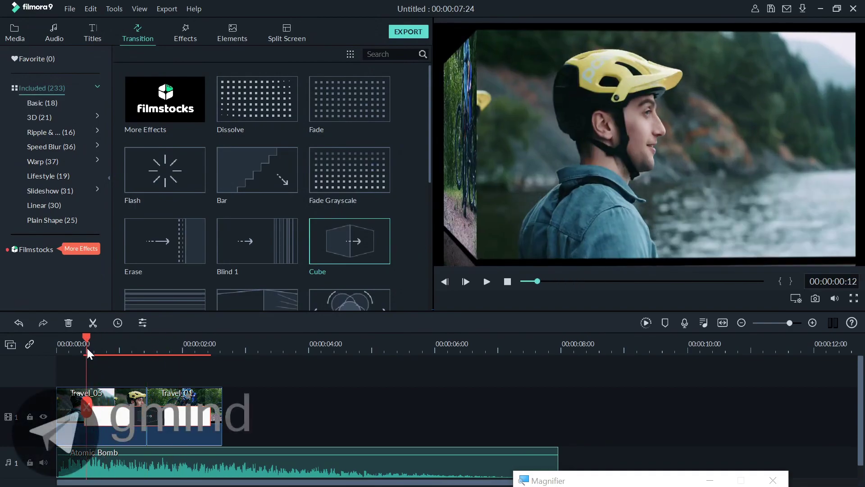
left_click(485, 282)
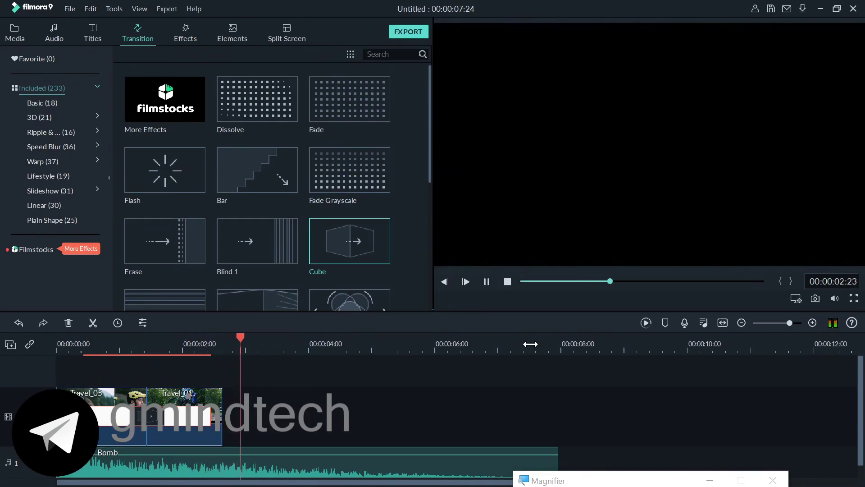
left_click(491, 287)
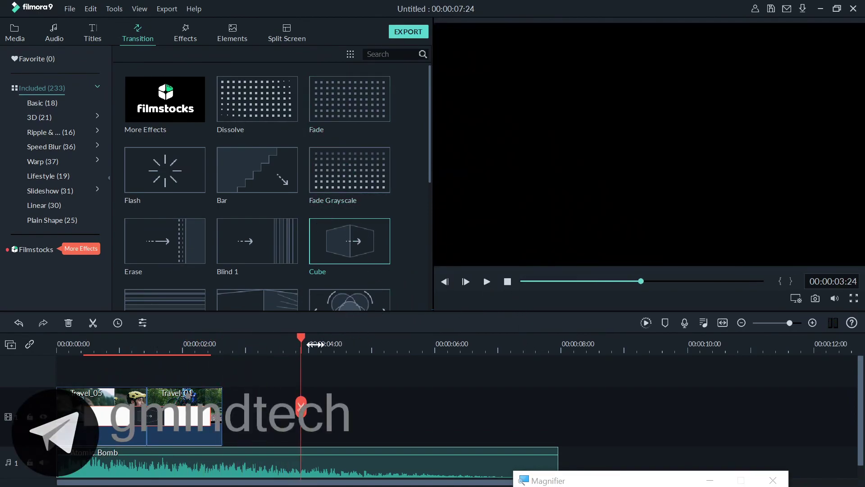
left_click_drag(301, 339, 143, 346)
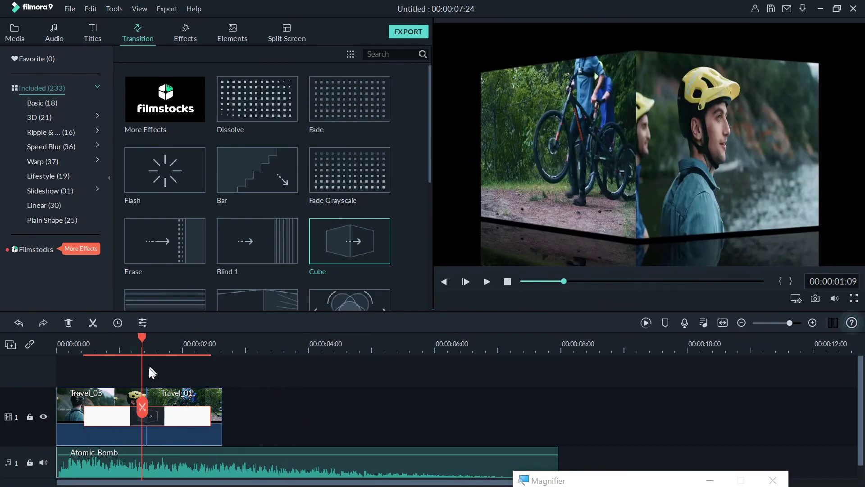
left_click_drag(141, 338, 112, 339)
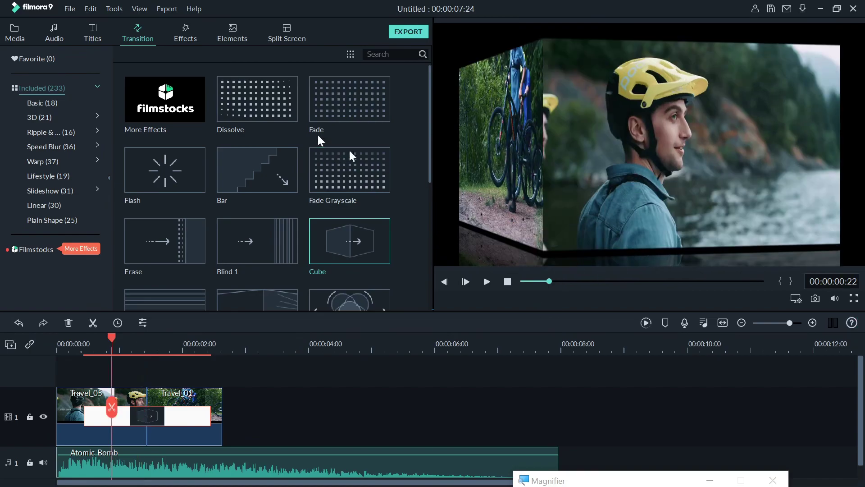
left_click(188, 35)
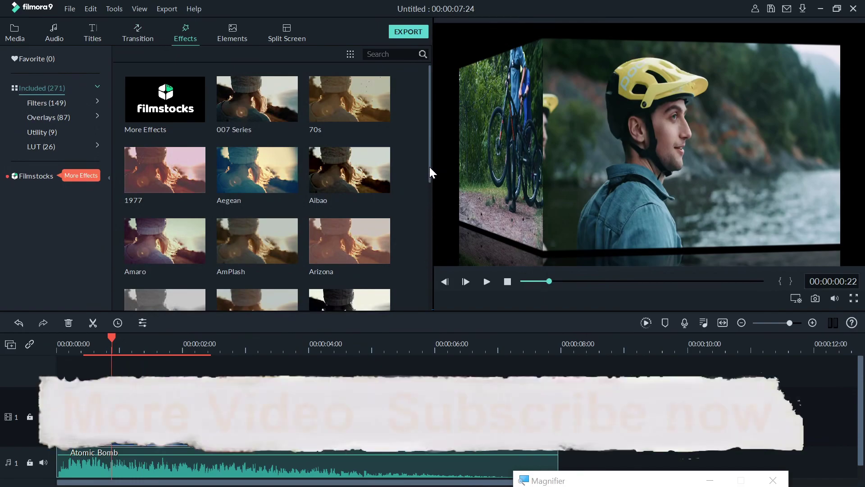
Add the Beautiful Memories filter to track 2, trimmed to end at 00:00:02:12 over the Travel clips
left_click_drag(429, 167, 434, 281)
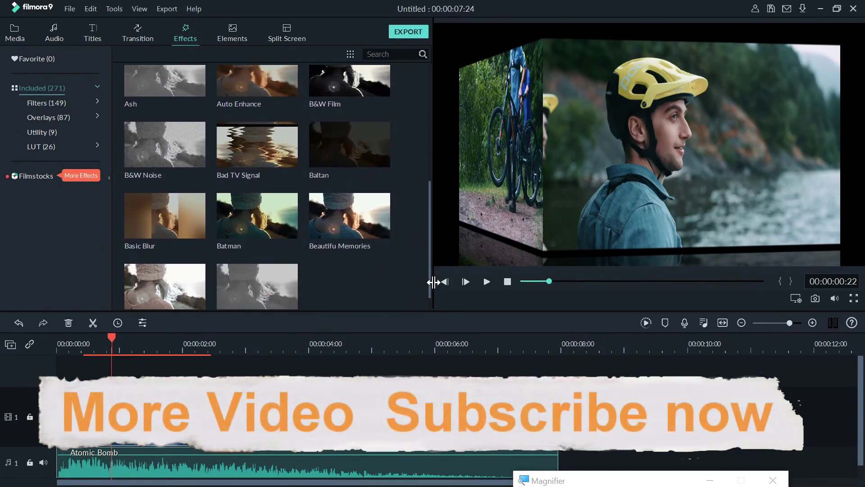
left_click(339, 214)
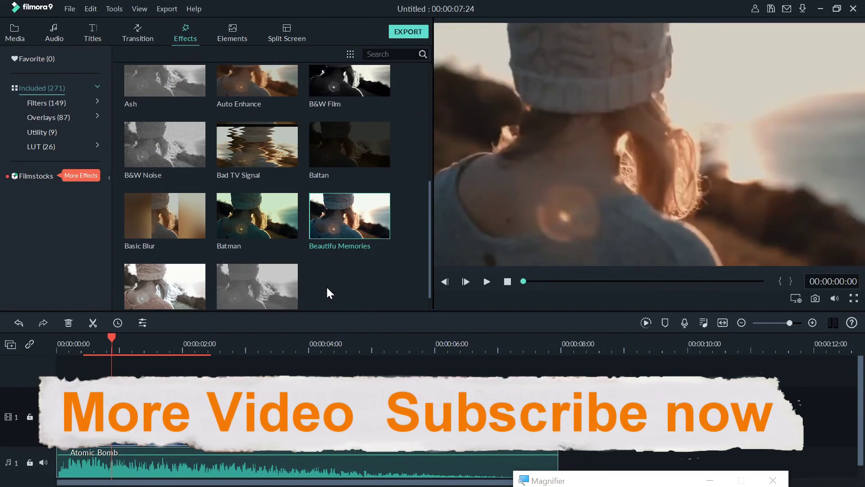
left_click(350, 215)
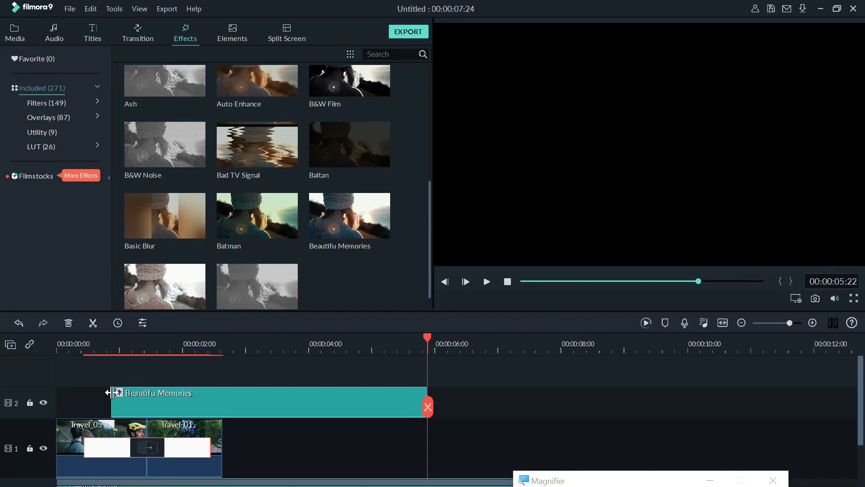
left_click(152, 444)
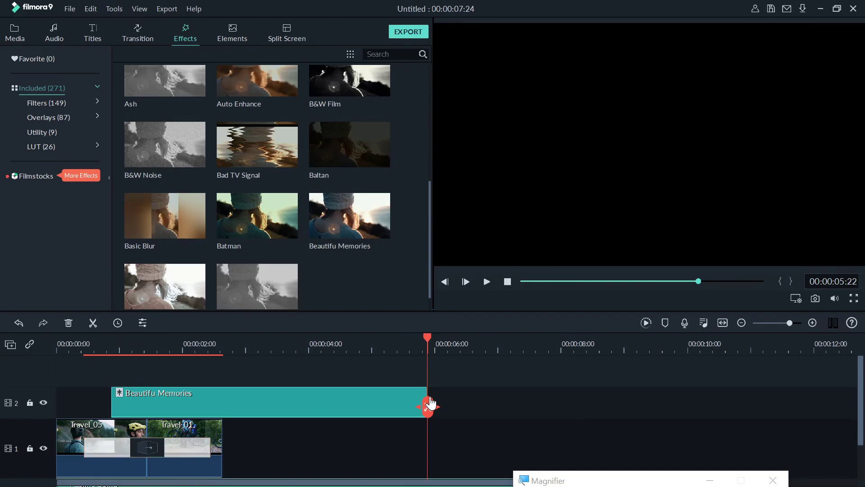
left_click_drag(427, 390, 222, 404)
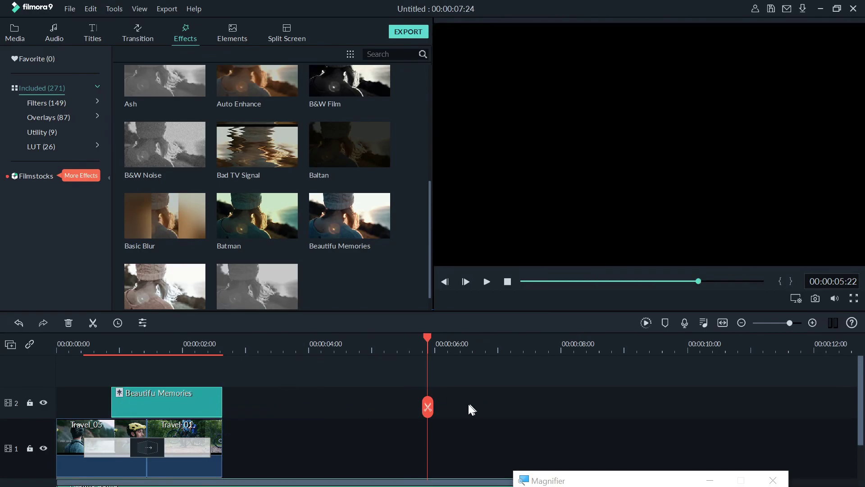
left_click_drag(426, 337, 103, 346)
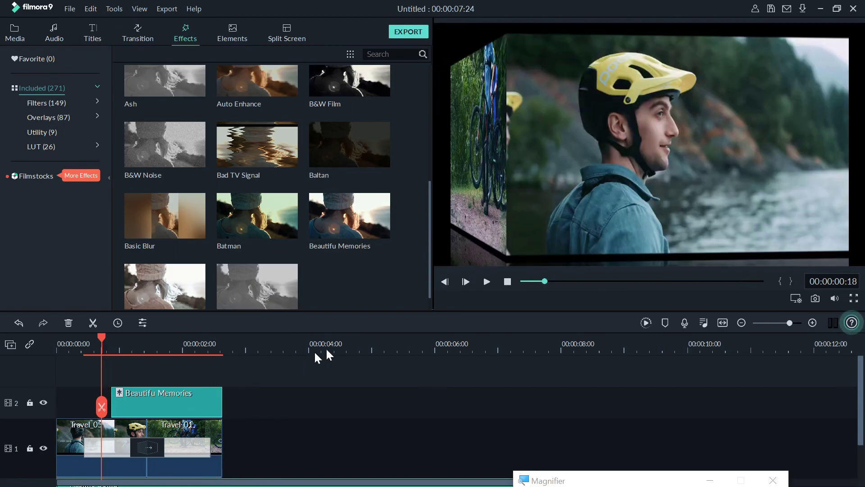
Put Black & White at the start of track 2, delete Beautifu Memories, and close the clip gap
left_click(485, 281)
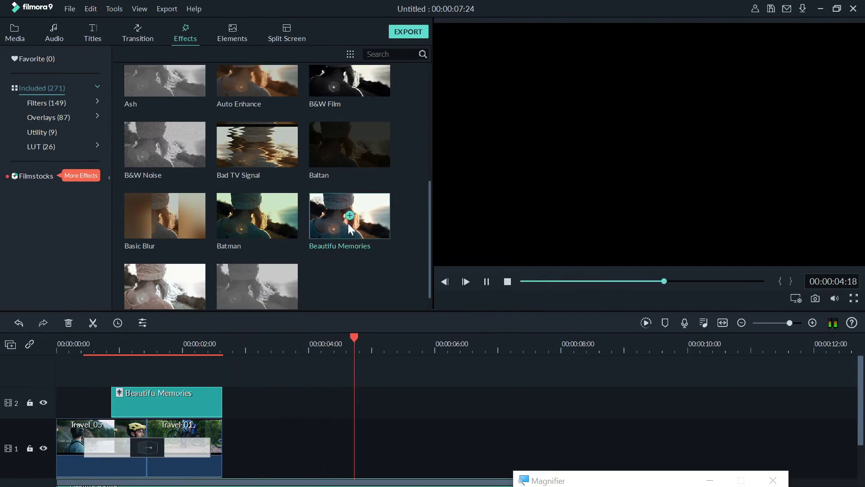
left_click(486, 281)
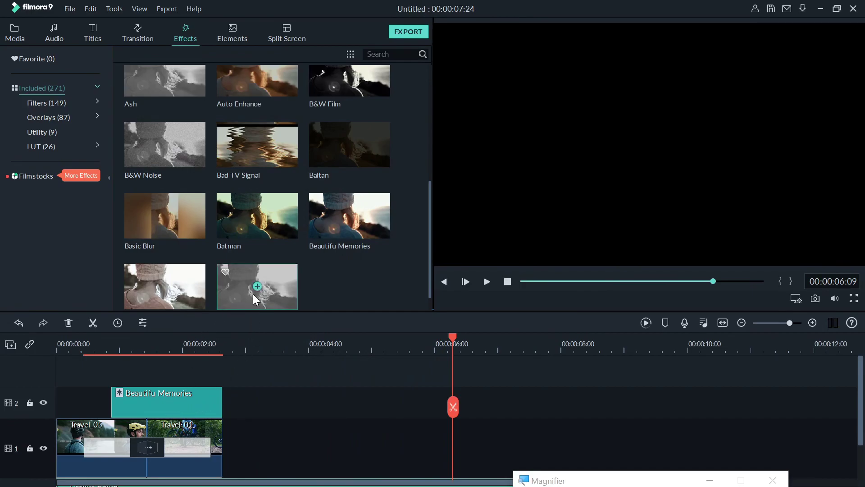
left_click(257, 287)
left_click_drag(516, 426, 179, 406)
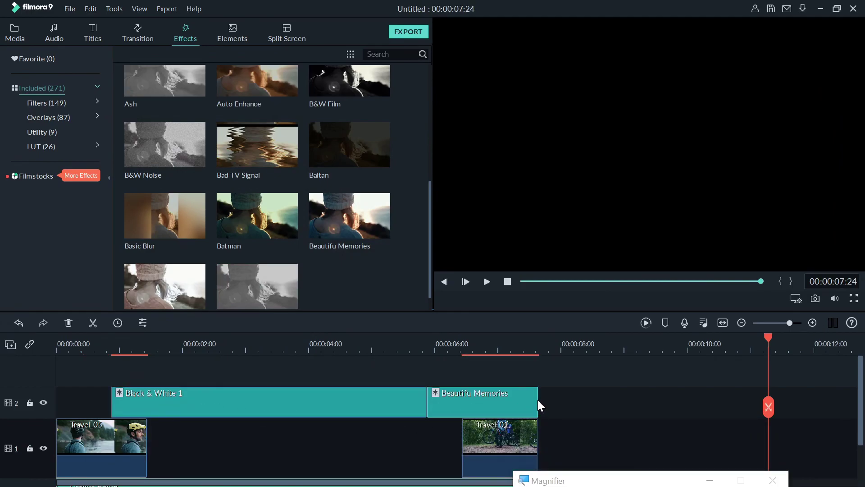
key("Delete")
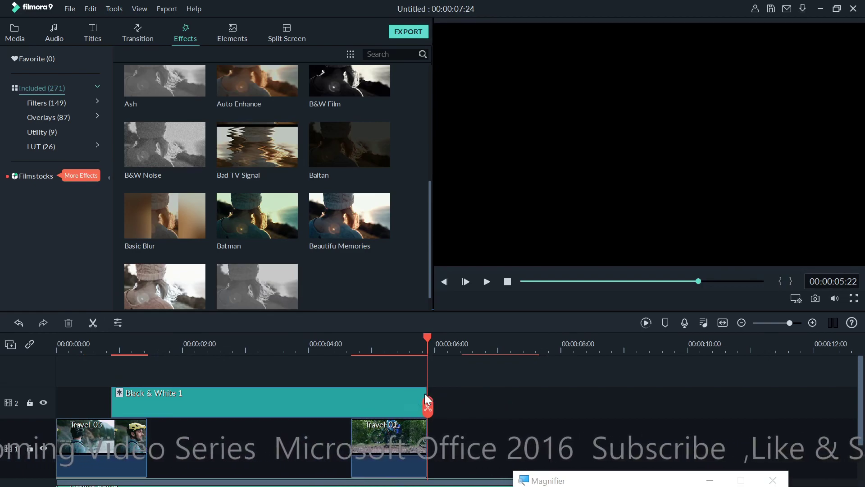
left_click_drag(402, 434, 203, 443)
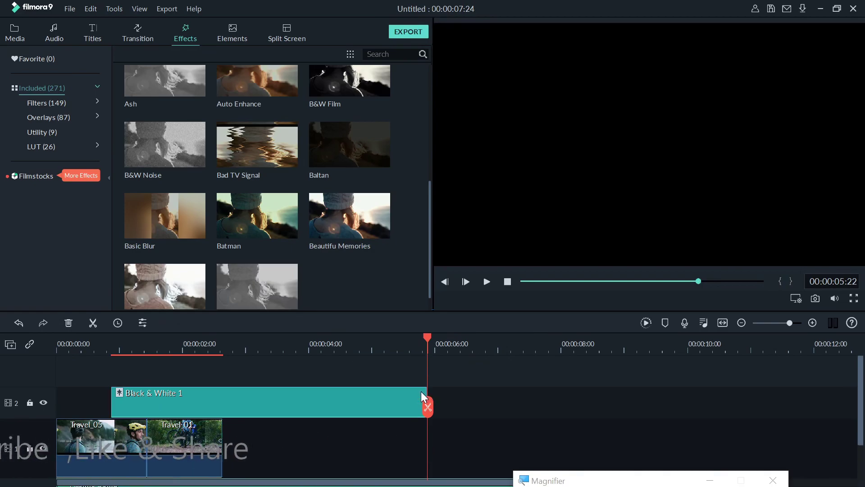
Trim Black & White 1 to cover the Travel clips and preview the black-and-white look
left_click_drag(419, 392, 217, 405)
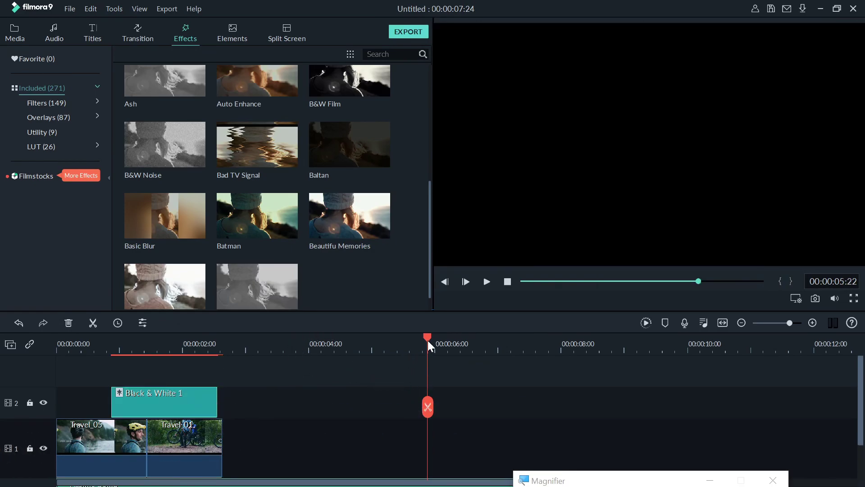
left_click_drag(427, 338, 94, 339)
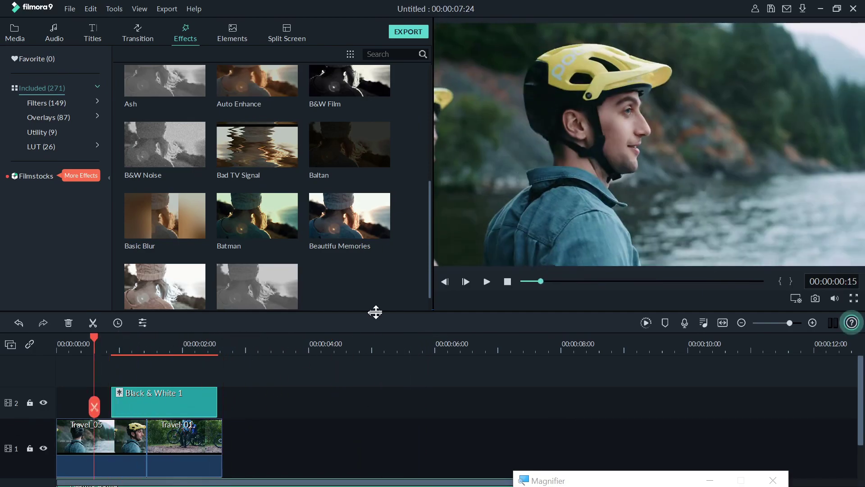
left_click(483, 281)
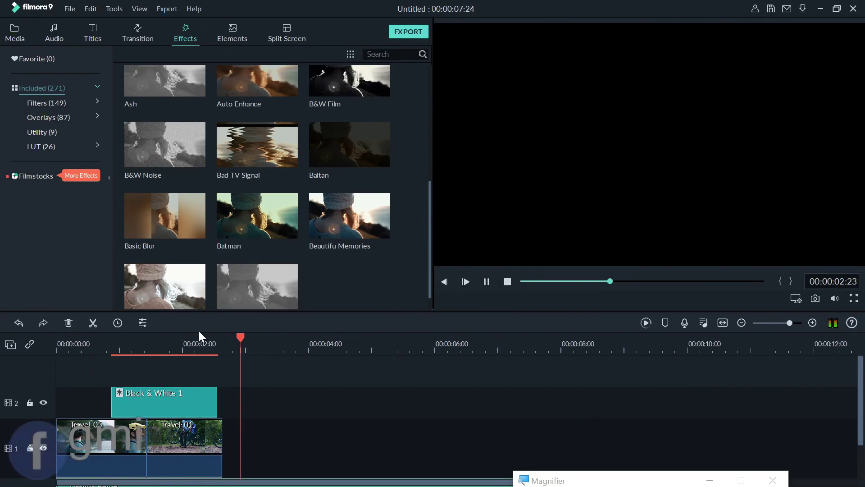
left_click(485, 283)
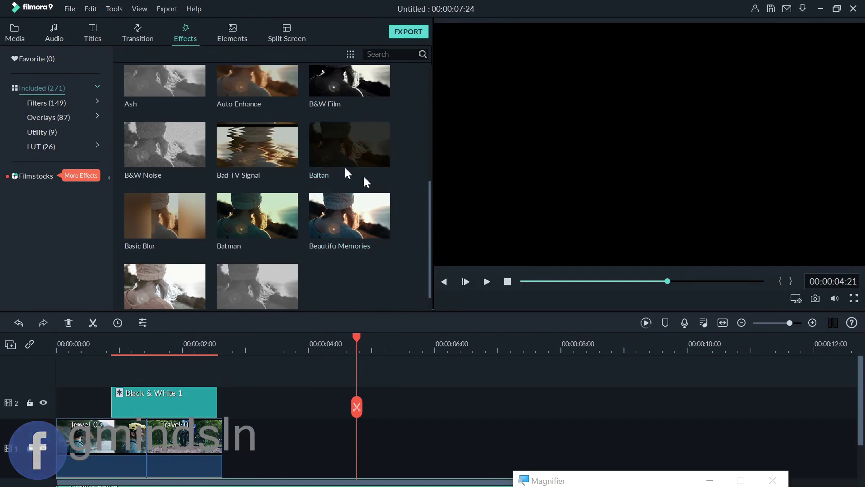
left_click(232, 37)
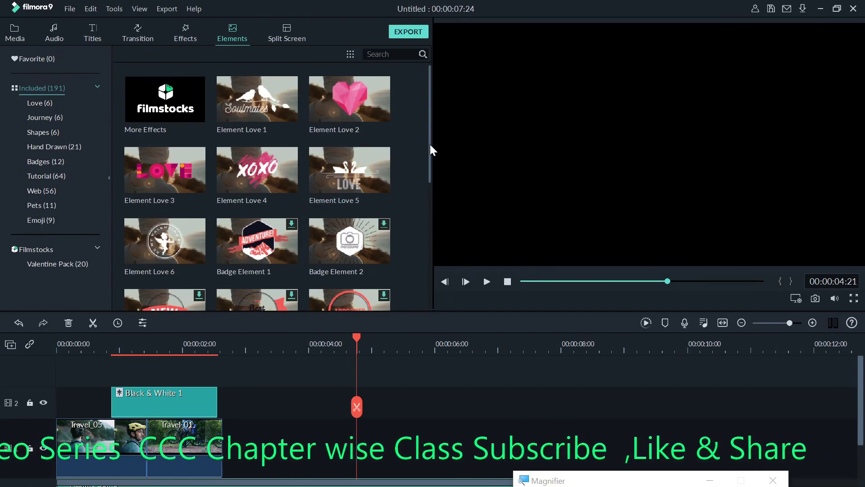
Download Badge Element 1 into the timeline and enlarge the timeline to show the audio track
left_click_drag(430, 144, 428, 174)
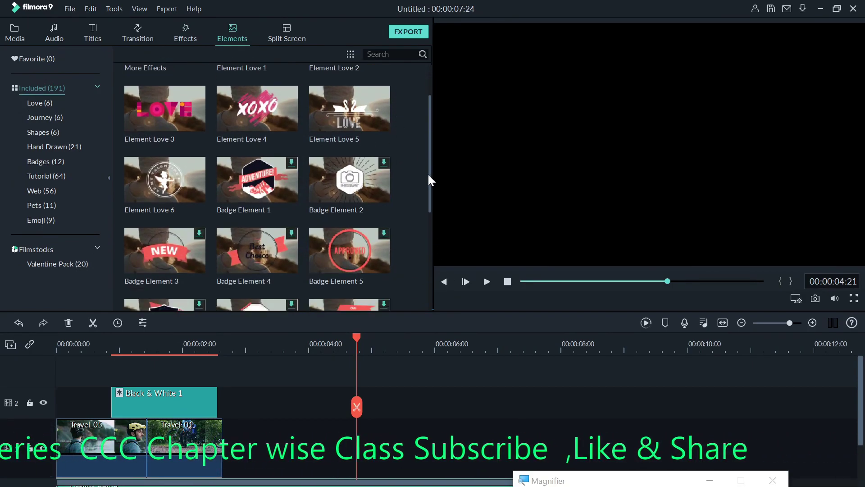
left_click(257, 179)
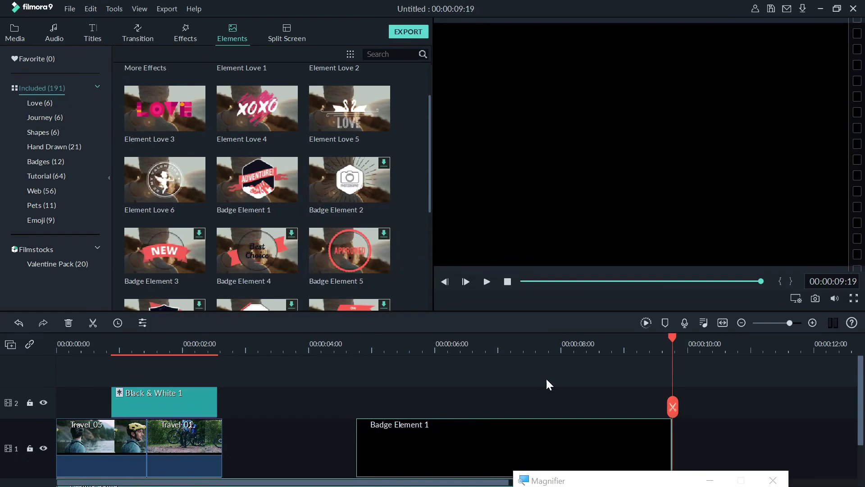
left_click_drag(672, 337, 351, 355)
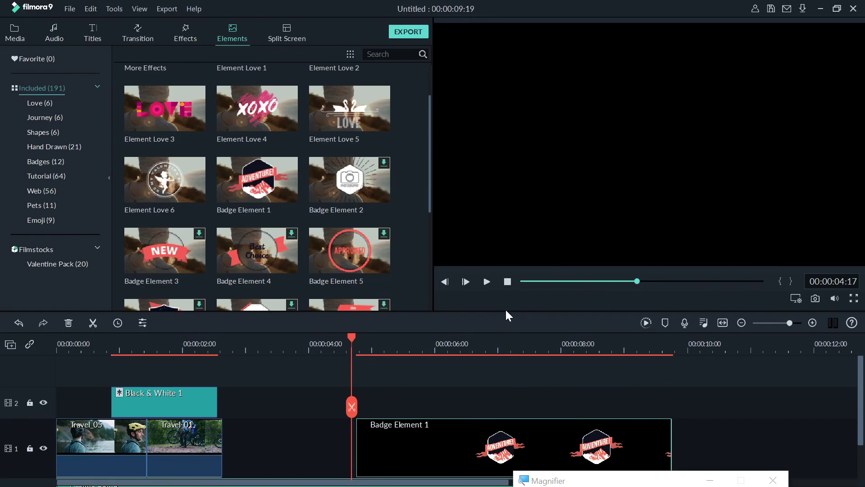
left_click_drag(506, 310, 506, 220)
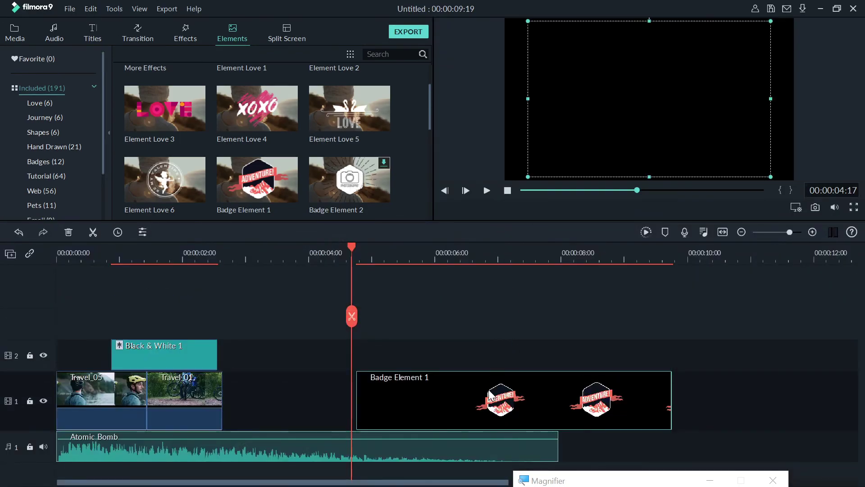
Position the badge clip after the Travel clips on track 1 and preview it
left_click_drag(490, 396, 275, 387)
mouse_move(361, 299)
left_mouse_down()
mouse_move(350, 268)
mouse_move(147, 248)
left_mouse_up()
left_click(132, 250)
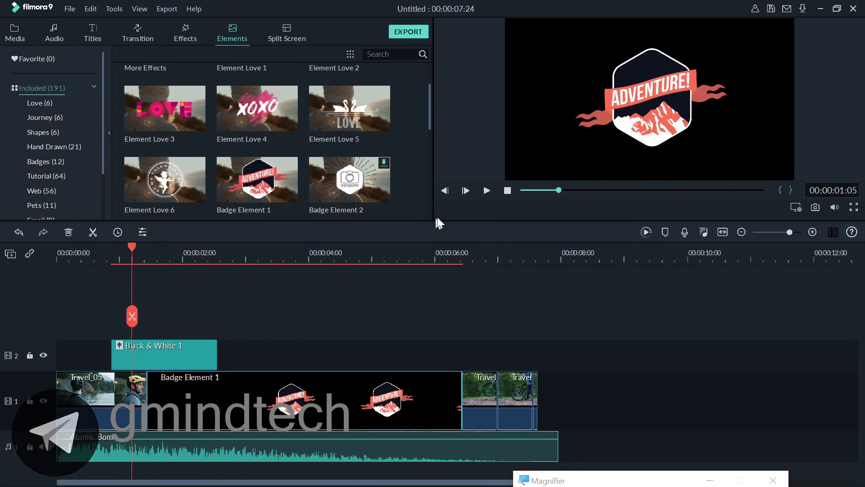
left_click(483, 191)
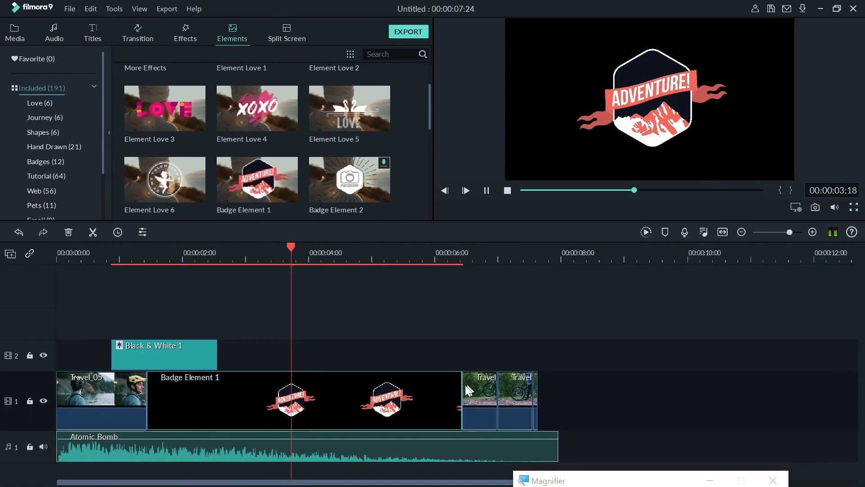
left_click(484, 191)
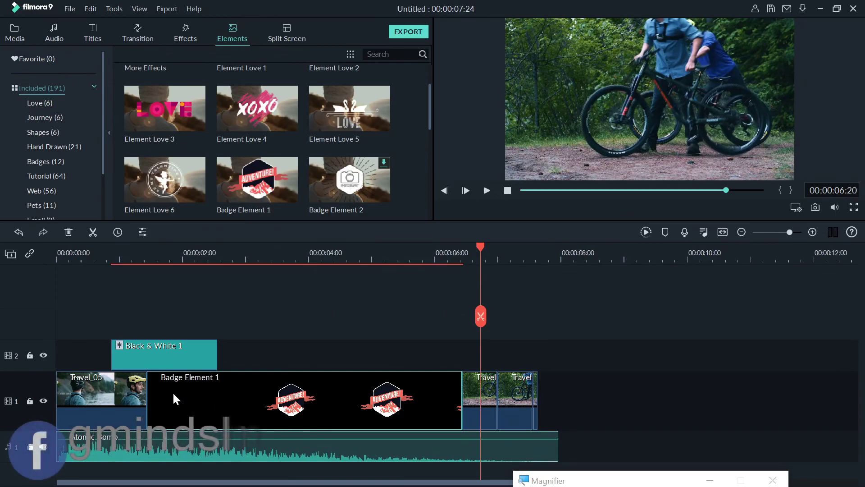
left_click_drag(173, 396, 525, 393)
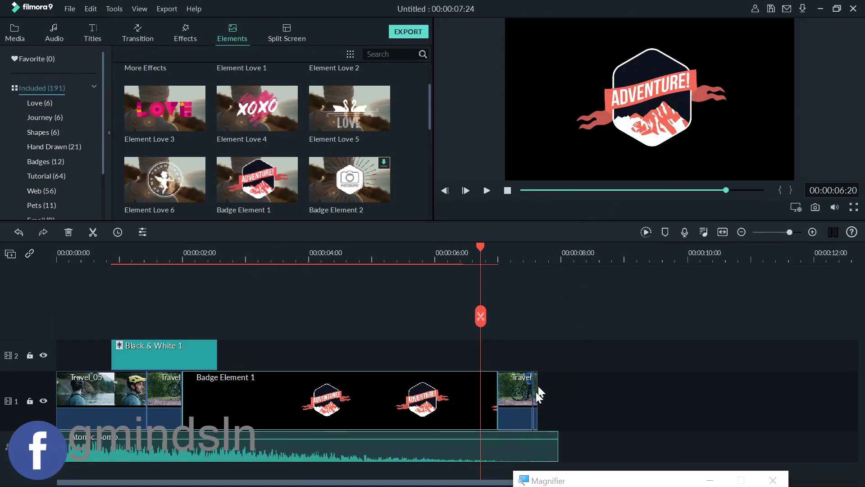
Shrink the Adventure badge to a small emblem right of the frame's centre and preview it
double_click(437, 399)
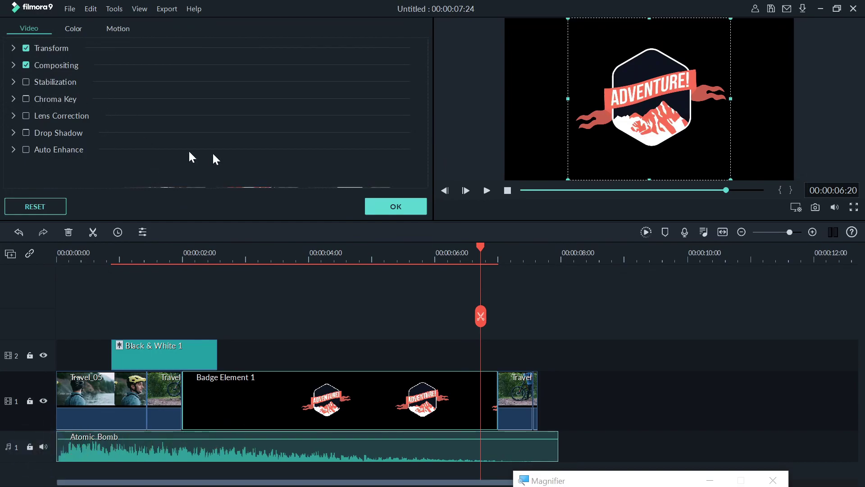
left_click(381, 208)
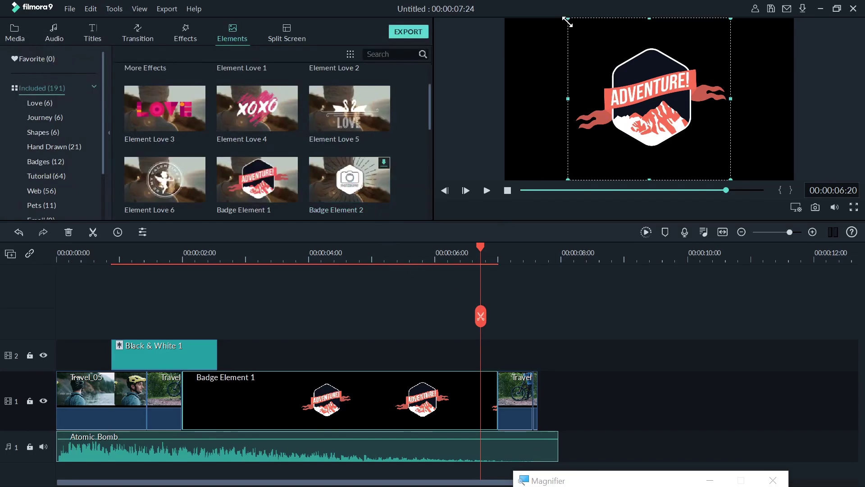
mouse_move(567, 21)
left_mouse_down()
mouse_move(701, 175)
mouse_move(667, 133)
left_mouse_up()
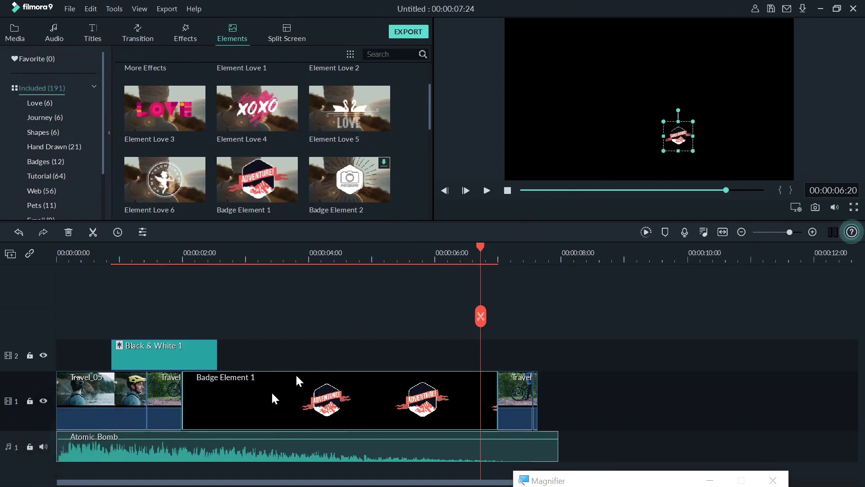
left_click(167, 399)
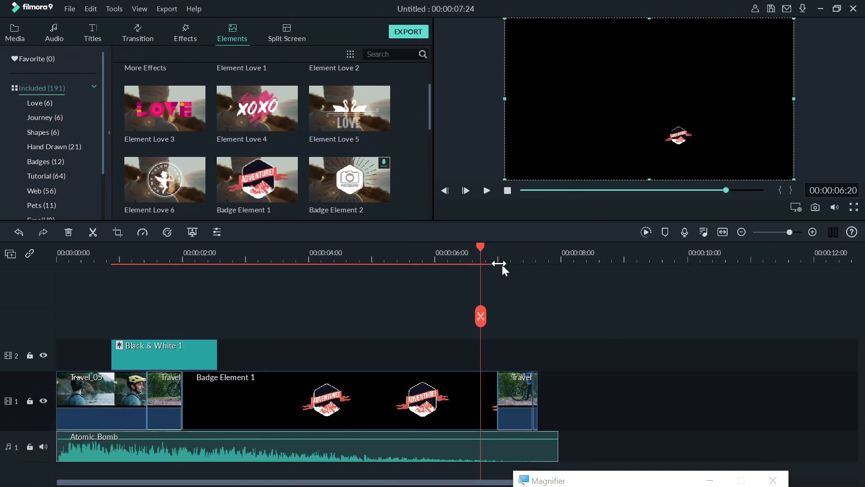
left_click_drag(481, 248, 147, 250)
left_click(486, 191)
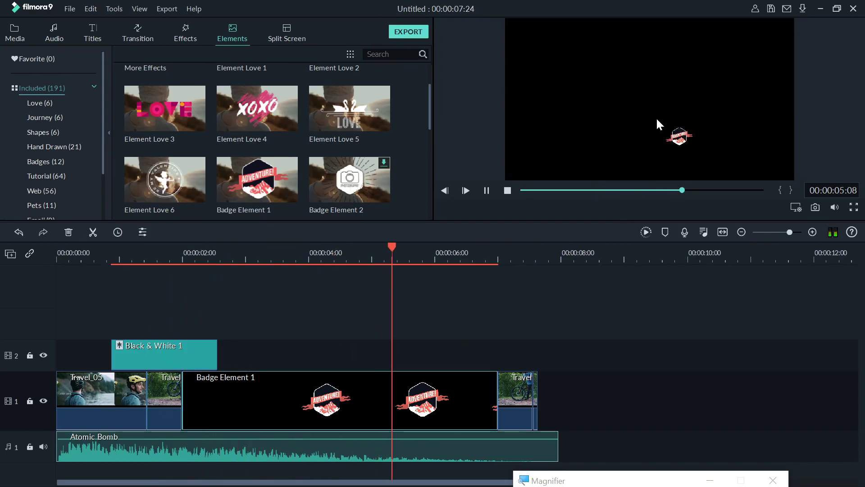
left_click(486, 190)
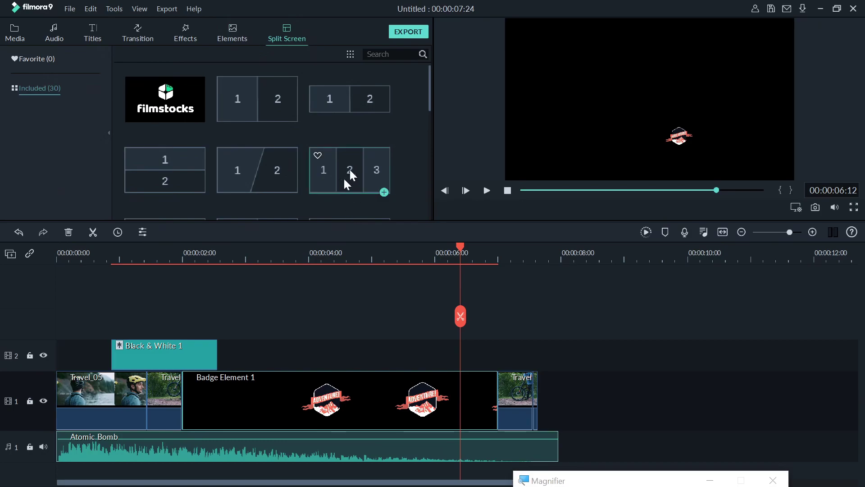
Browse the Split Screen templates and preview the 1|2 side-by-side layout
scroll(397, 135, "down", 5)
scroll(398, 137, "up", 5)
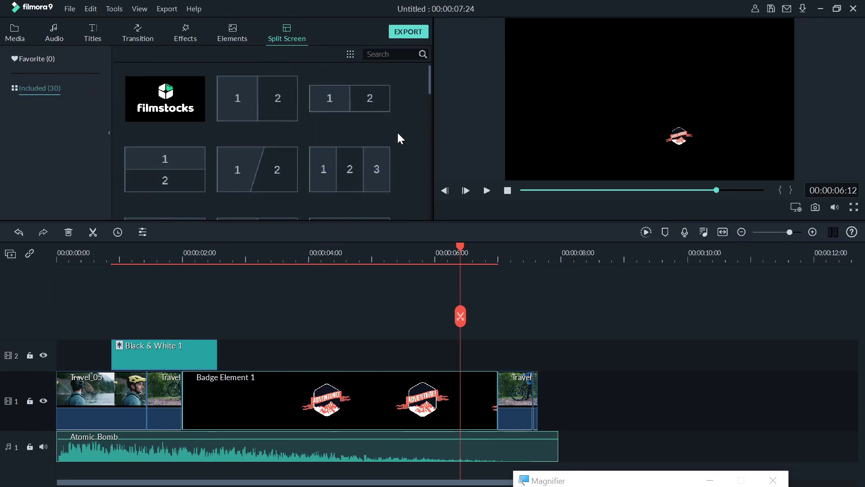
left_click(269, 116)
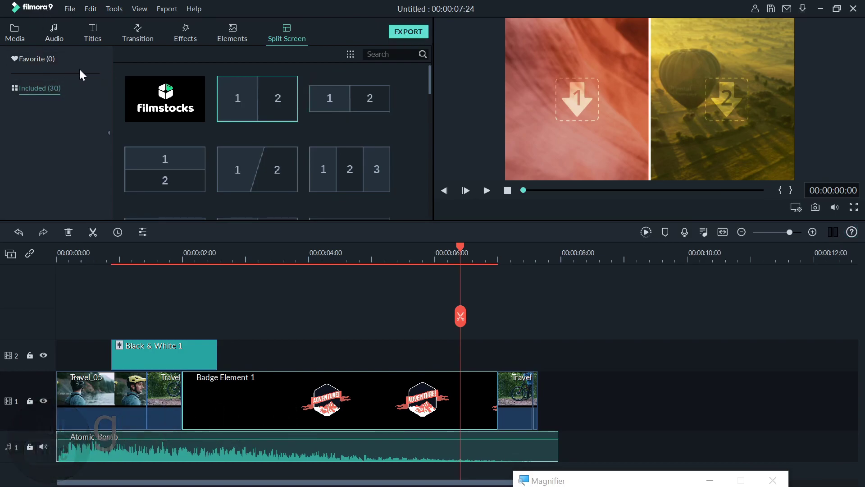
left_click(72, 10)
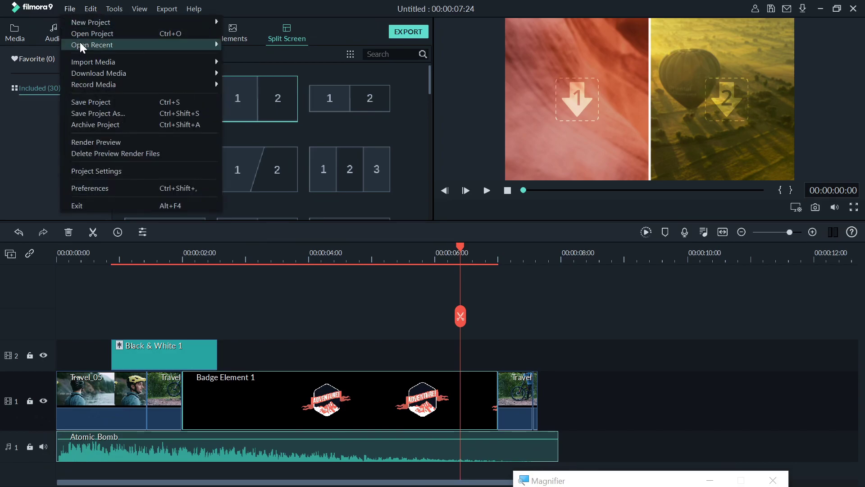
mouse_move(124, 60)
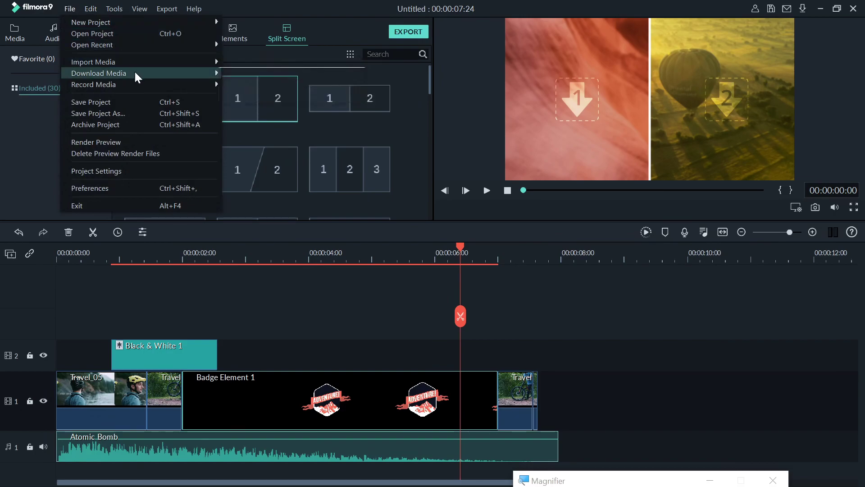
mouse_move(137, 83)
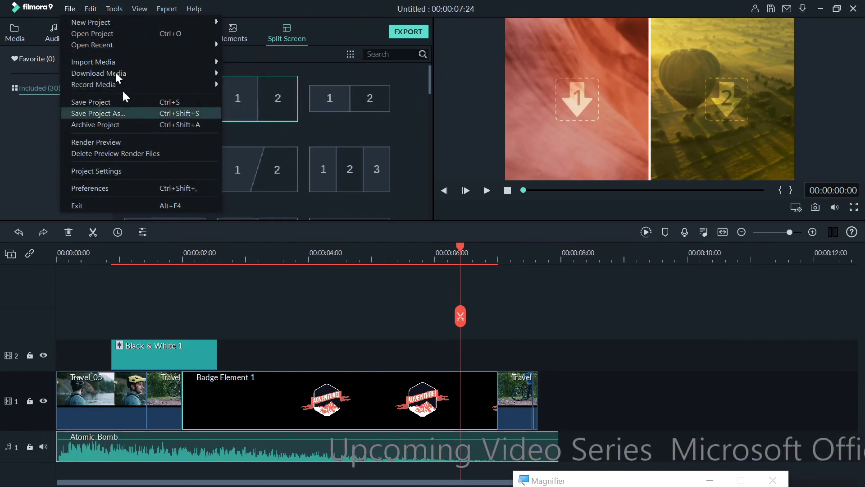
mouse_move(93, 7)
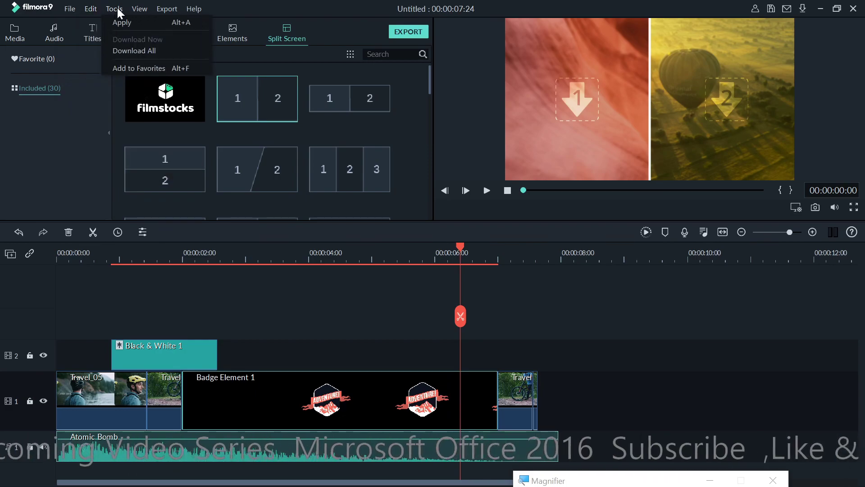
mouse_move(150, 7)
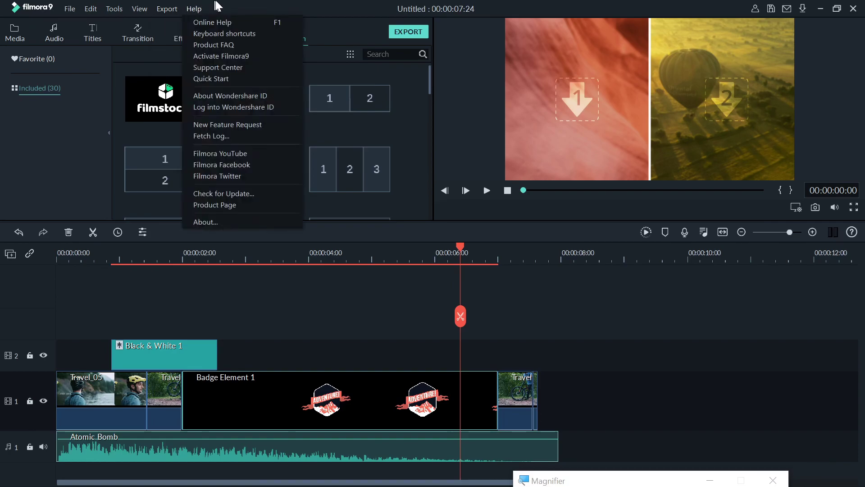
left_click(247, 5)
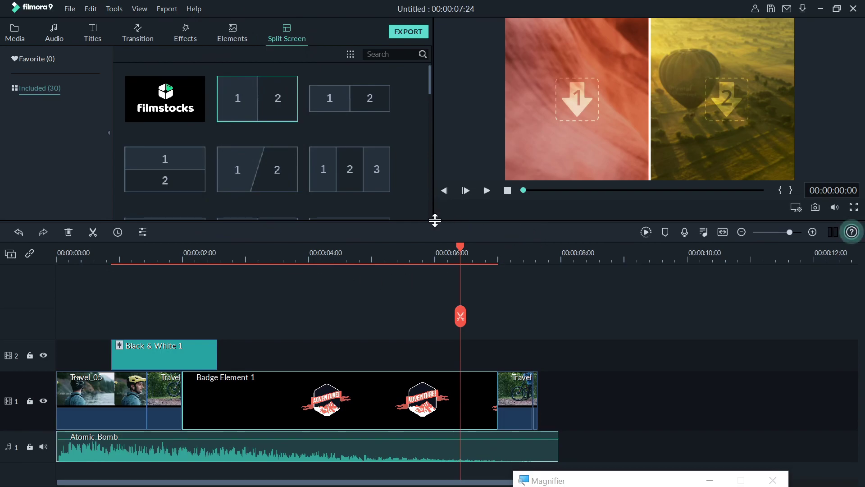
Undo the last change, select the short Travel clip after the badge, and move the playhead to 00:00:07:02
left_click(460, 247)
scroll(412, 258, "down", 1)
scroll(412, 258, "down", 1)
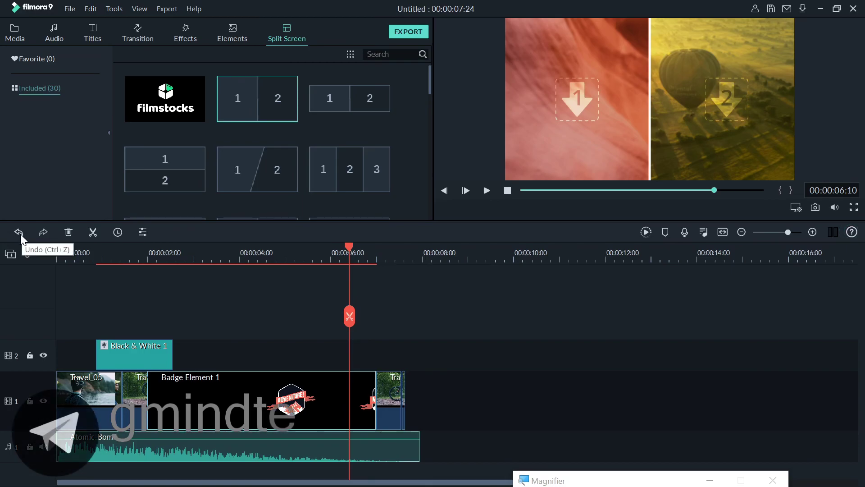
left_click(20, 233)
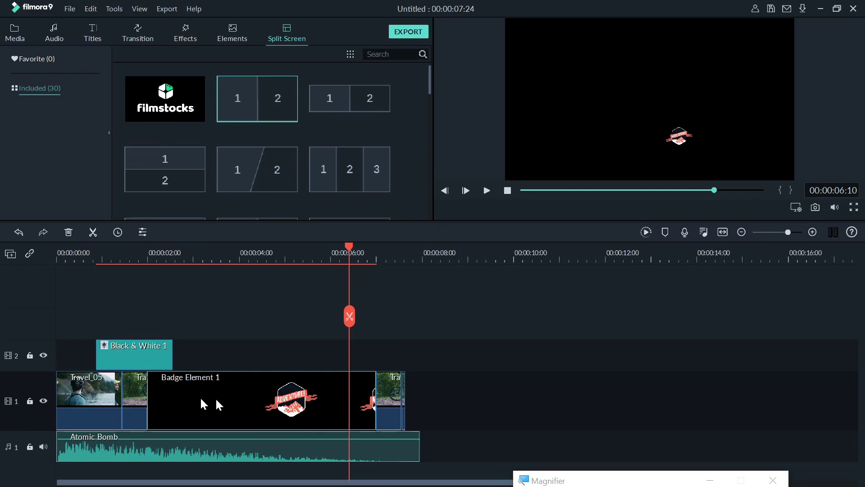
left_click(395, 390)
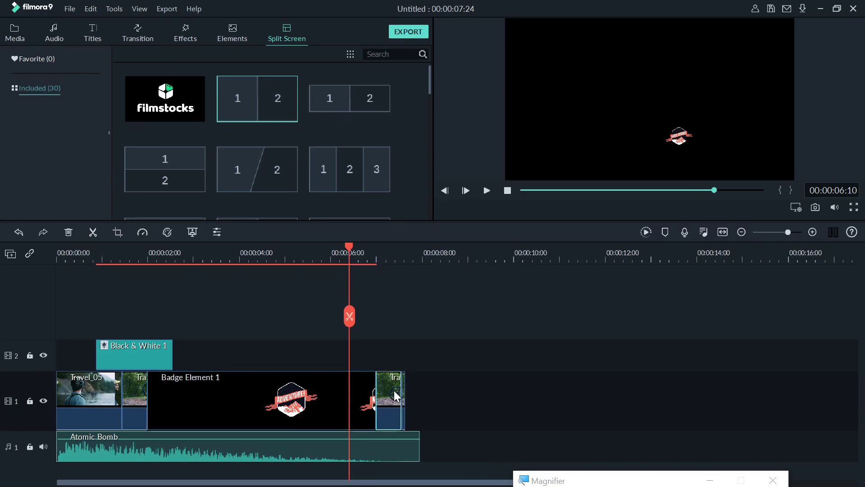
scroll(397, 248, "up", 3)
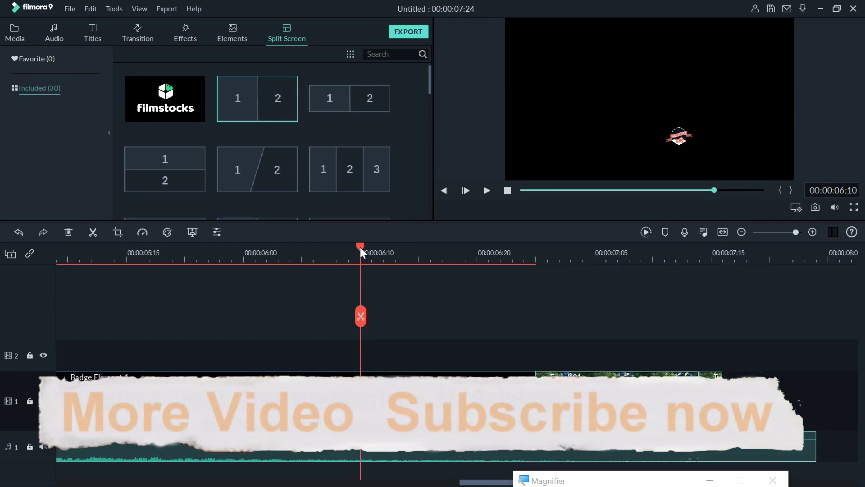
left_click_drag(360, 247, 559, 258)
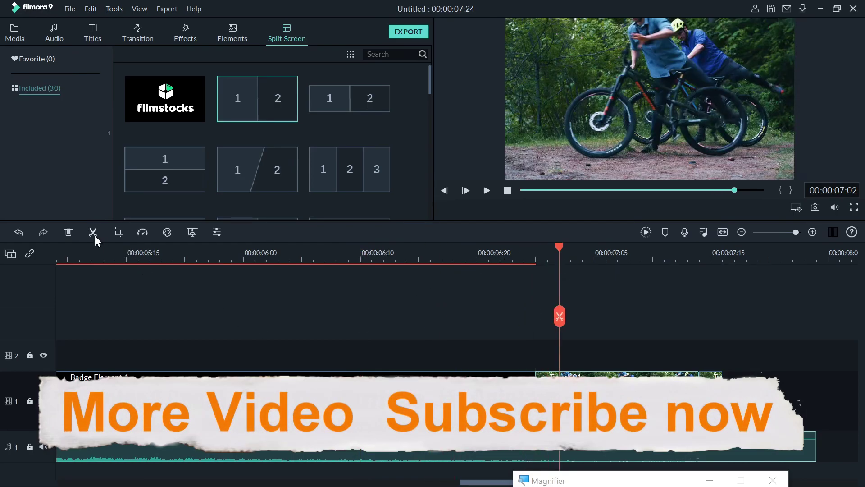
Split the Travel clip at 00:00:07:02 and slide the Travel_01 part right, leaving a gap
left_click(94, 236)
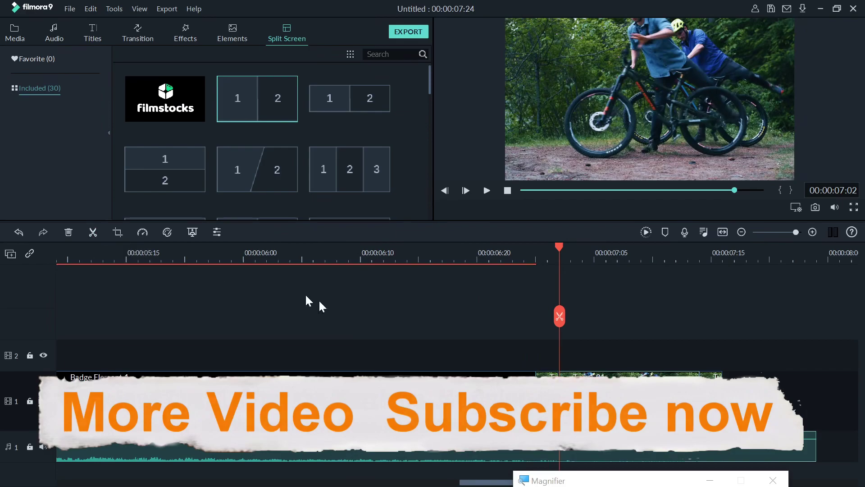
left_click_drag(586, 396, 633, 397)
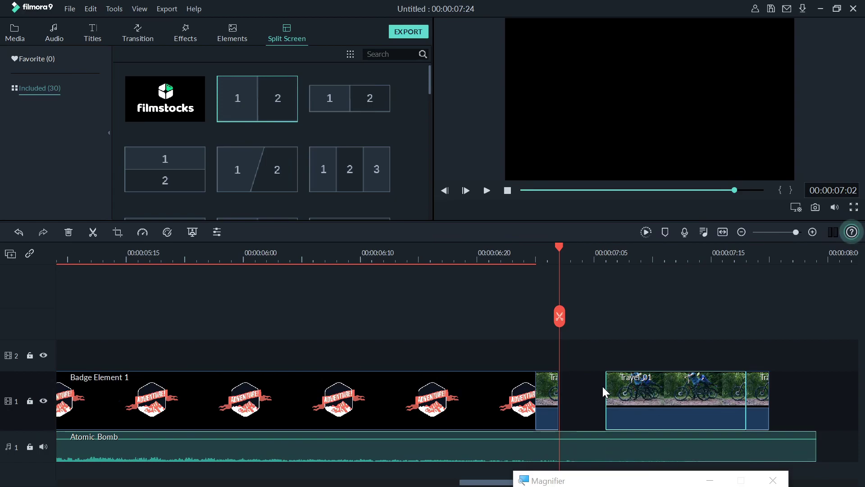
mouse_move(606, 392)
left_mouse_down()
mouse_move(650, 389)
mouse_move(582, 391)
left_mouse_up()
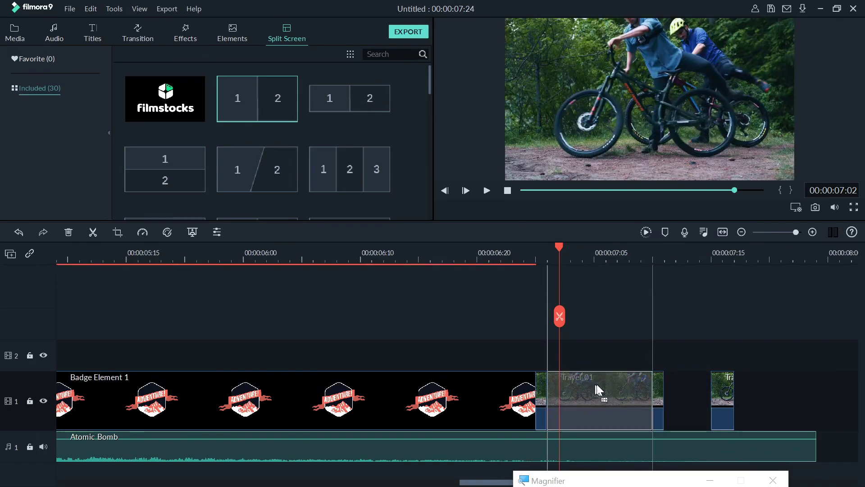
left_click_drag(572, 377, 596, 383)
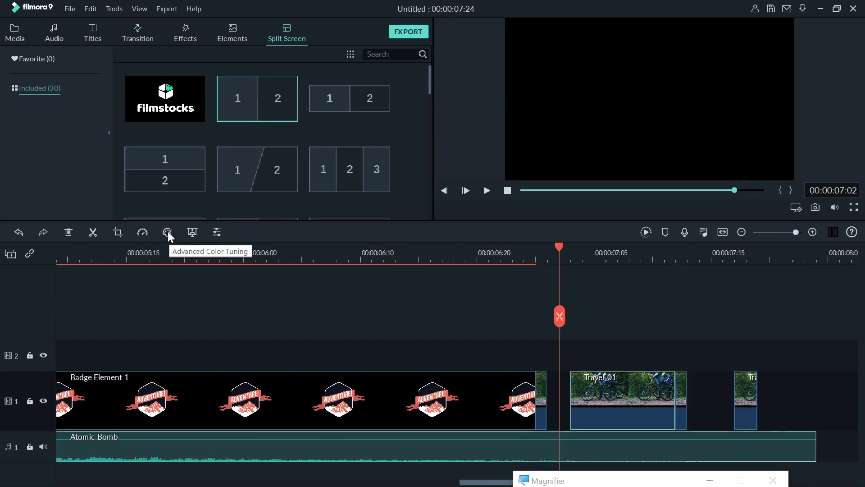
Apply the green chroma key to Travel 01, keeping offset 0 and tolerance 50
left_click(193, 235)
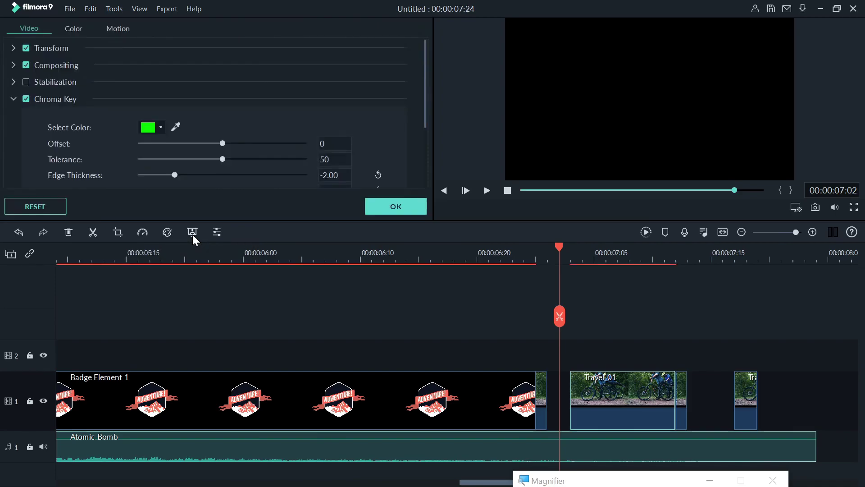
left_click(387, 208)
left_click(215, 230)
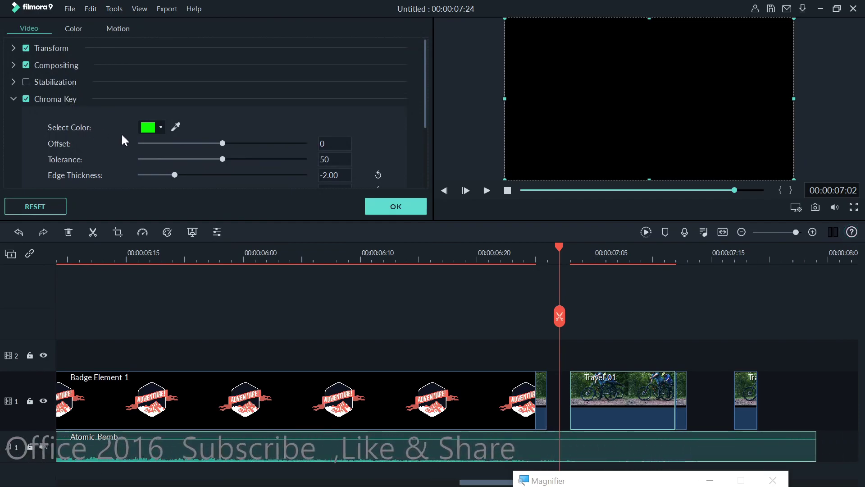
scroll(120, 134, "down", 3)
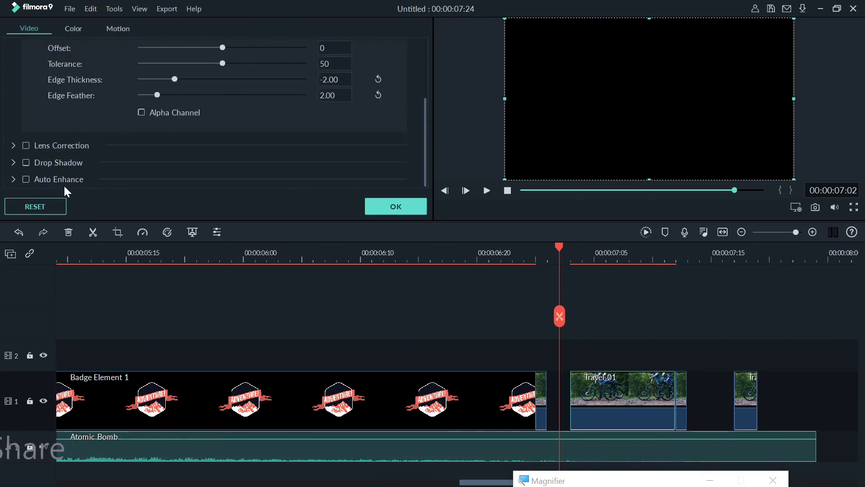
left_click(406, 209)
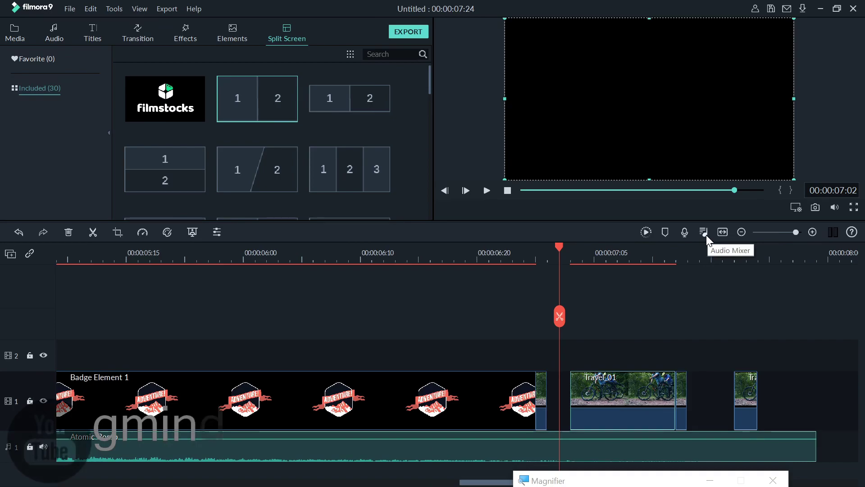
In the Audio Mixer, set Video1 to 12 dB, Video2 to -59.50 dB and Audio1 to -58.87 dB
left_click(705, 233)
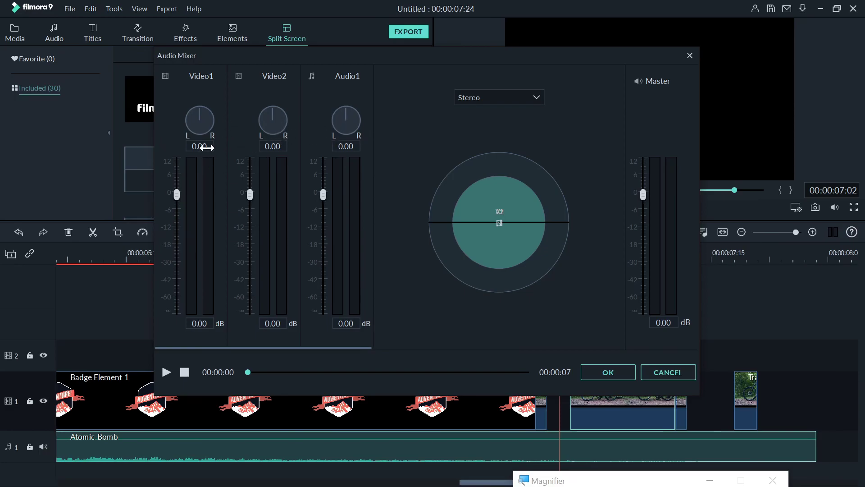
left_click_drag(177, 195, 176, 162)
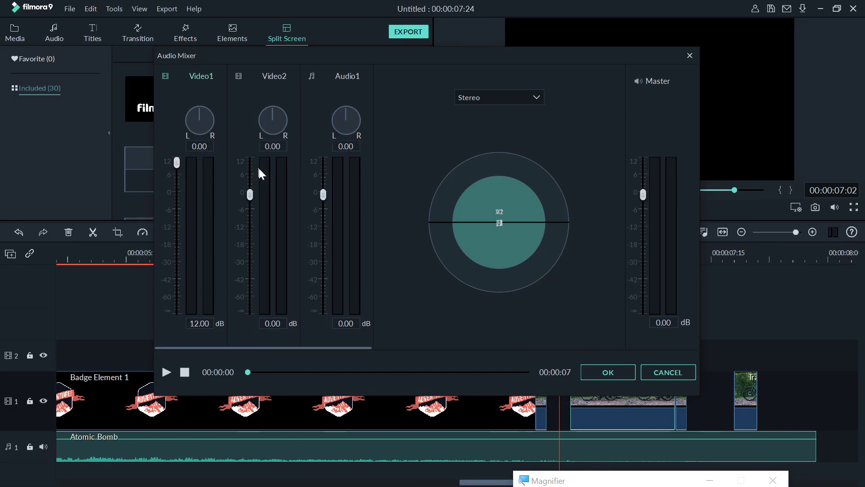
left_click_drag(250, 195, 251, 276)
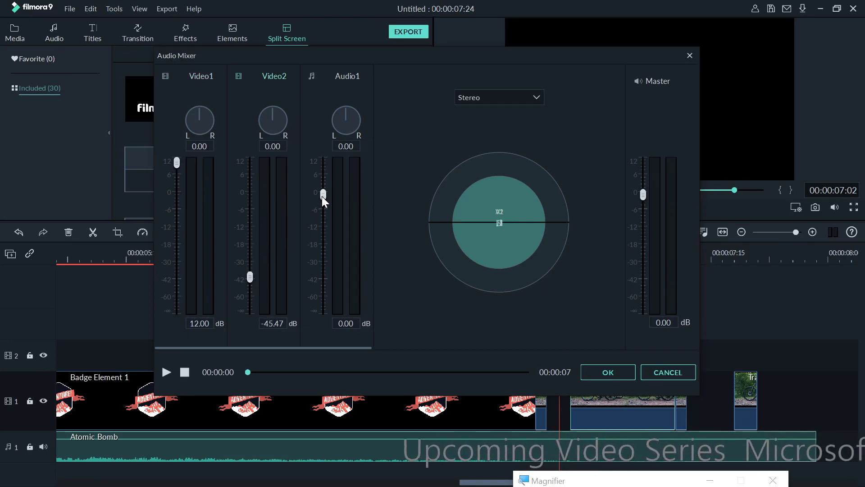
left_click_drag(323, 194, 332, 289)
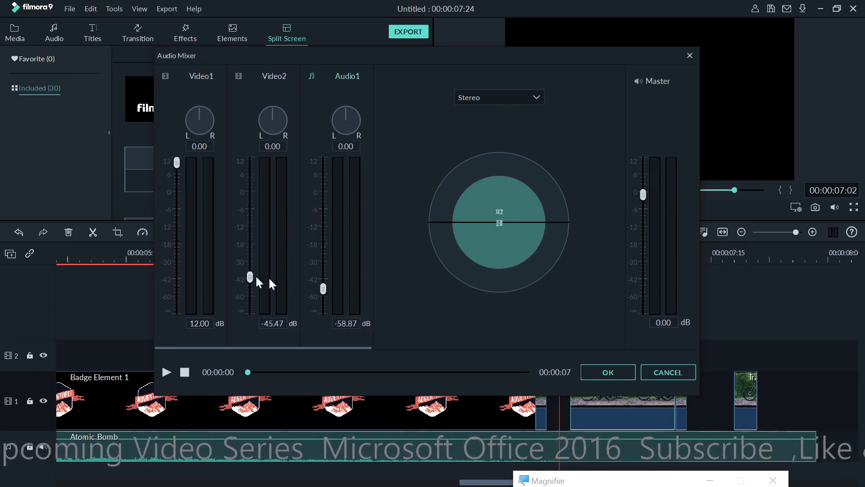
left_click_drag(249, 279, 252, 292)
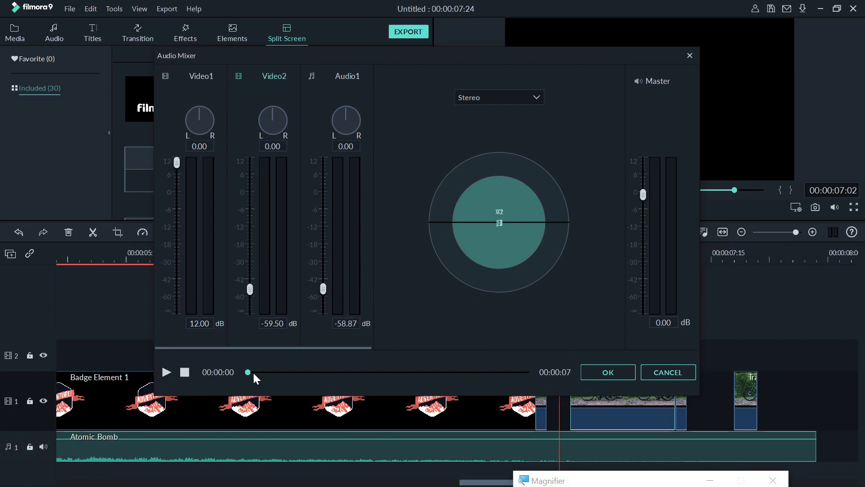
left_click(687, 372)
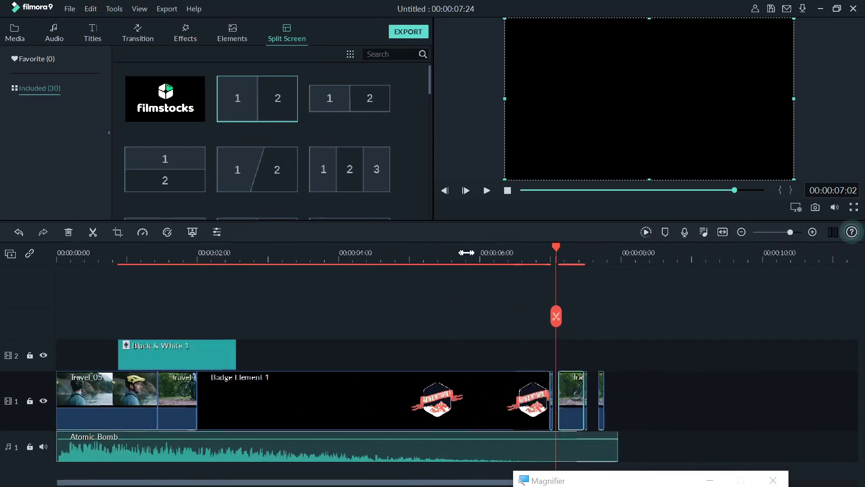
Zoom the timeline out until Black & White 1, Badge Element 1 and Atomic Bomb audio all fit in view
left_click_drag(472, 255, 444, 235)
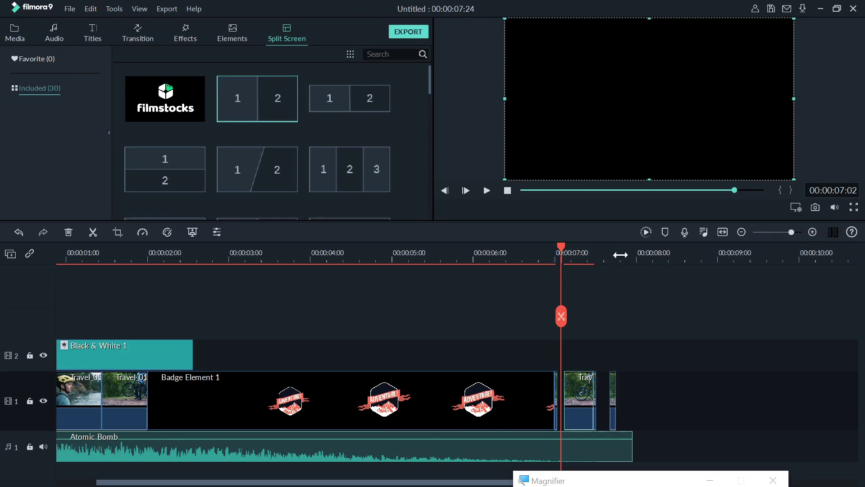
left_click_drag(620, 255, 336, 249)
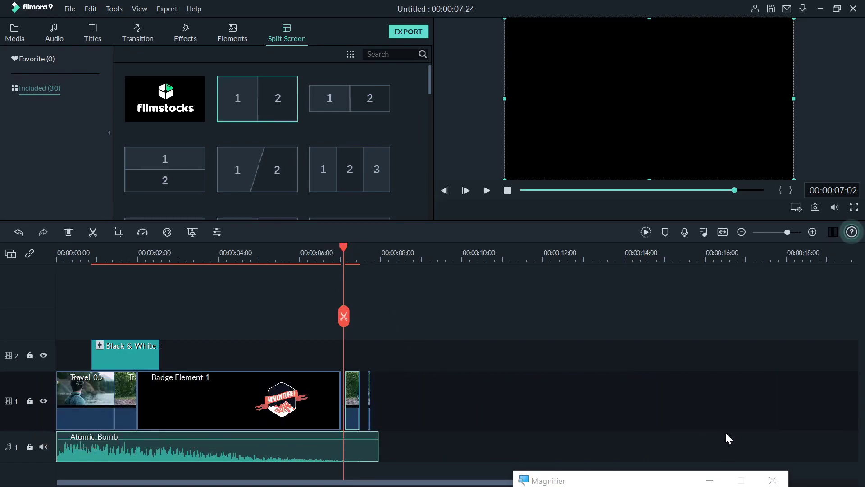
left_click(720, 481)
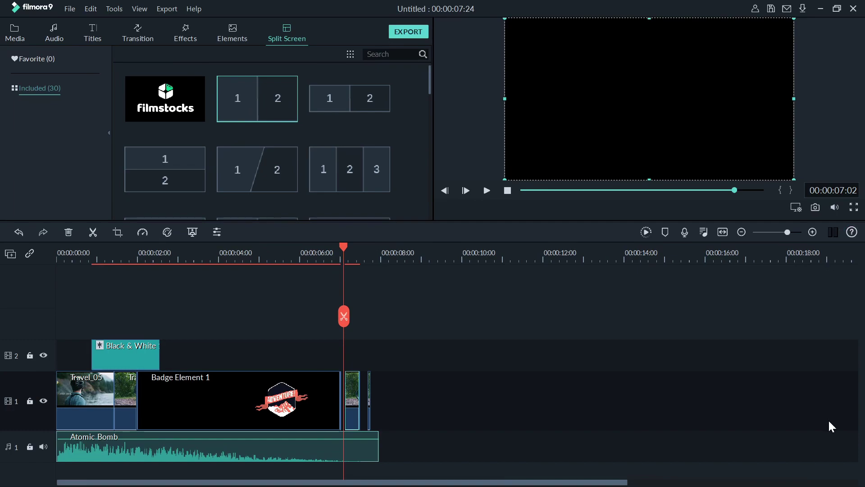
left_click_drag(678, 253, 469, 257)
left_click_drag(584, 257, 517, 257)
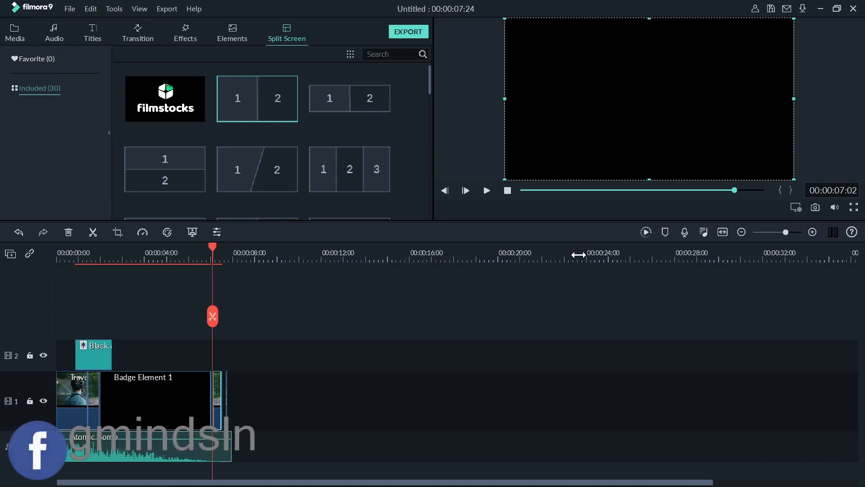
mouse_move(609, 254)
left_mouse_down()
mouse_move(490, 254)
mouse_move(505, 255)
left_mouse_up()
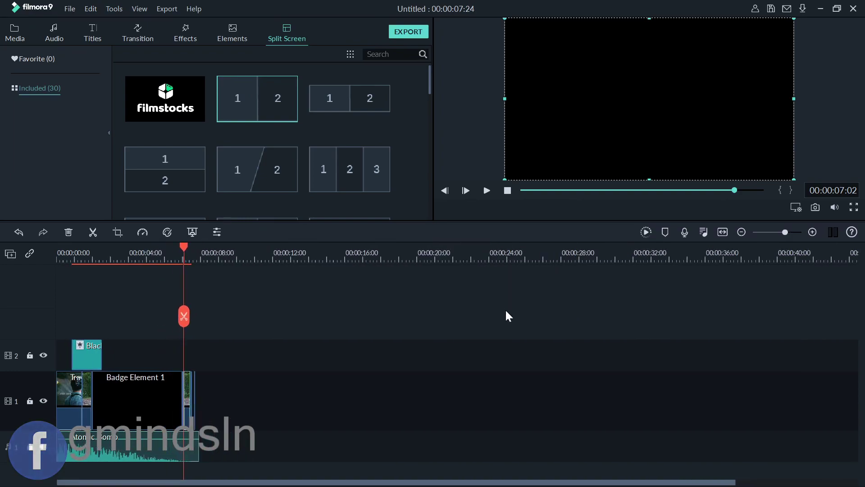